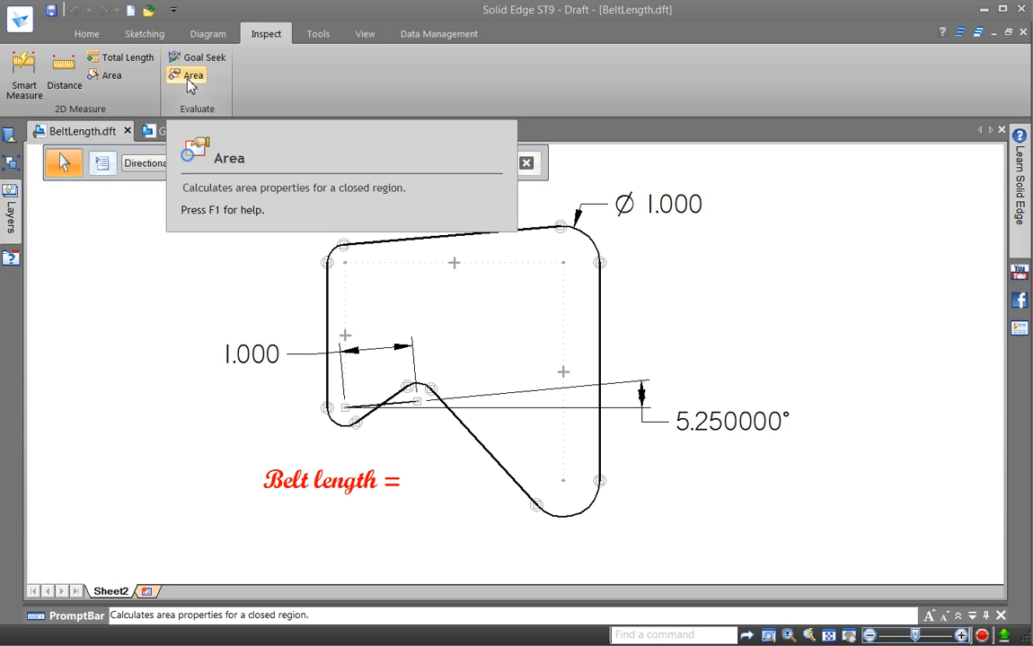
- Create an area properties object for the closed belt region
left_click(190, 79)
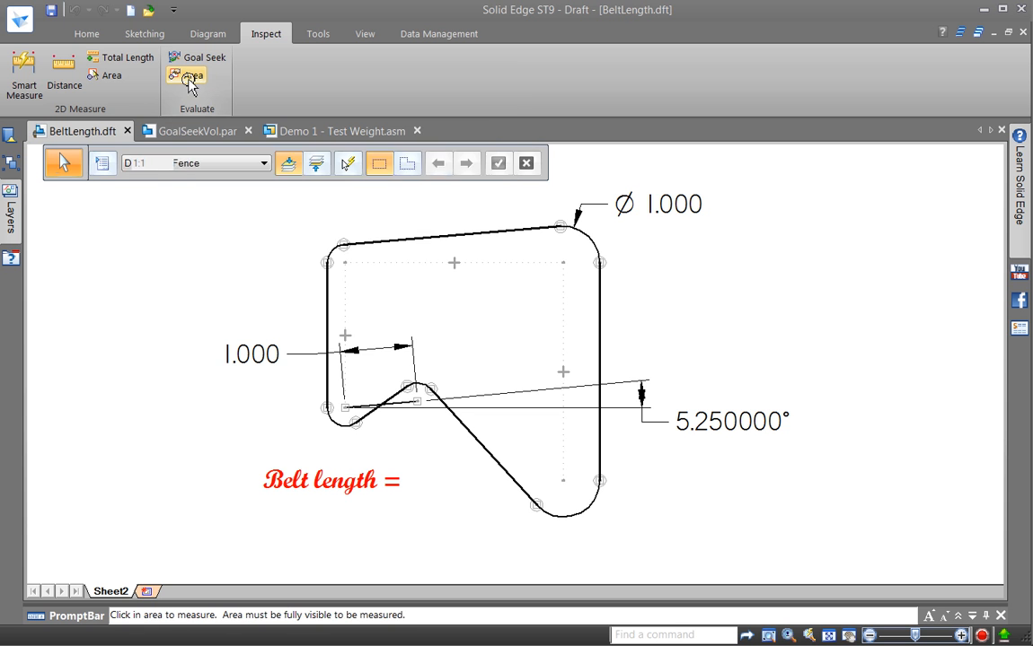
left_click(406, 299)
left_click(274, 187)
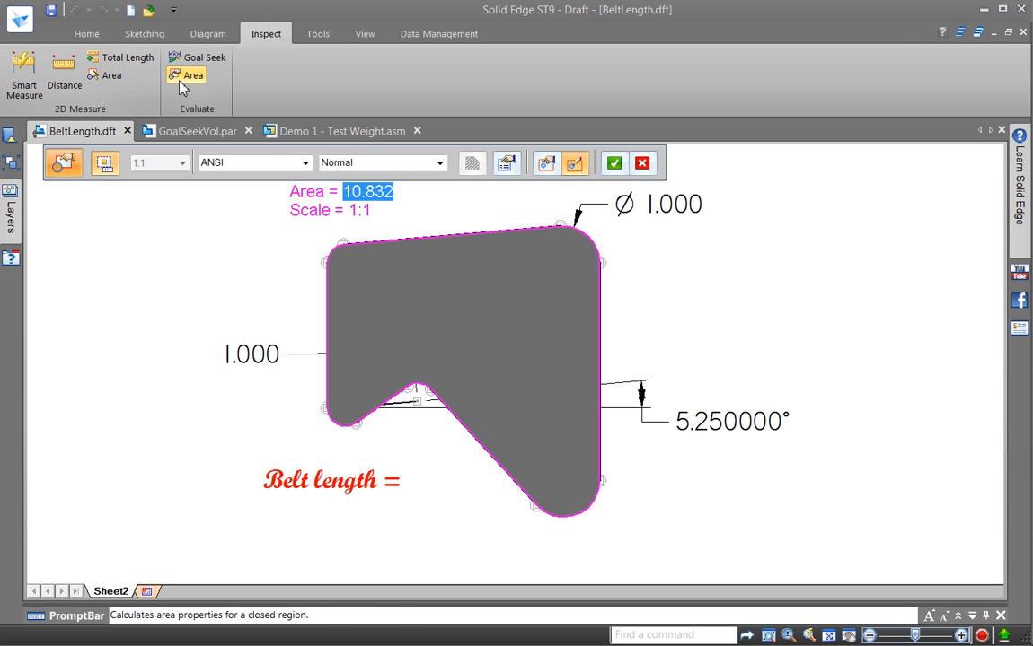
left_click(613, 162)
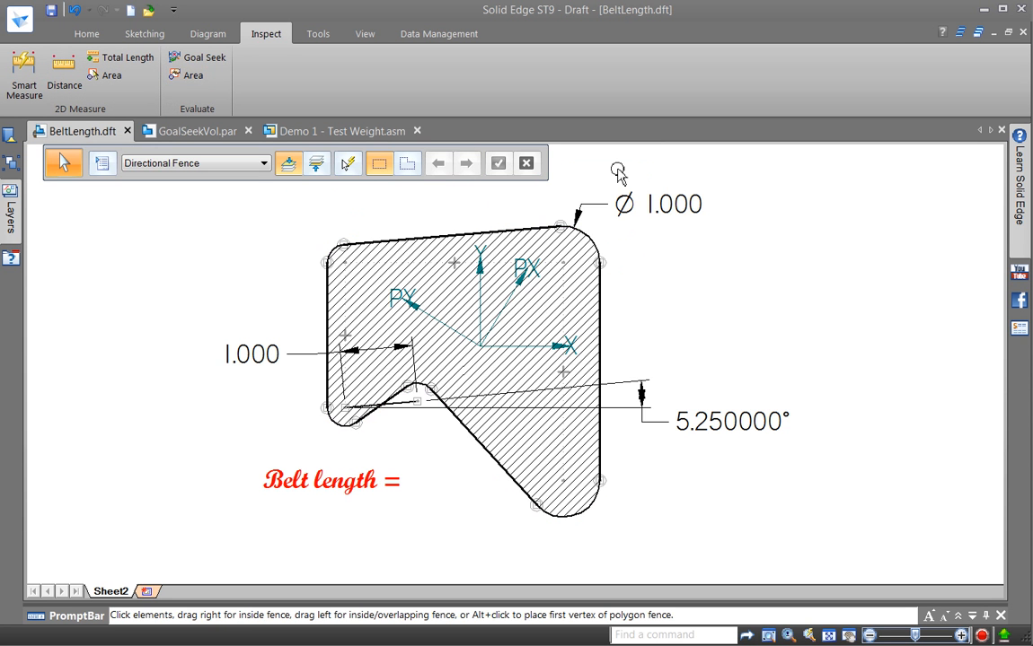
- Copy the variable name A2578_Perimeter from the variable table and close the table
left_click(318, 34)
left_click(159, 76)
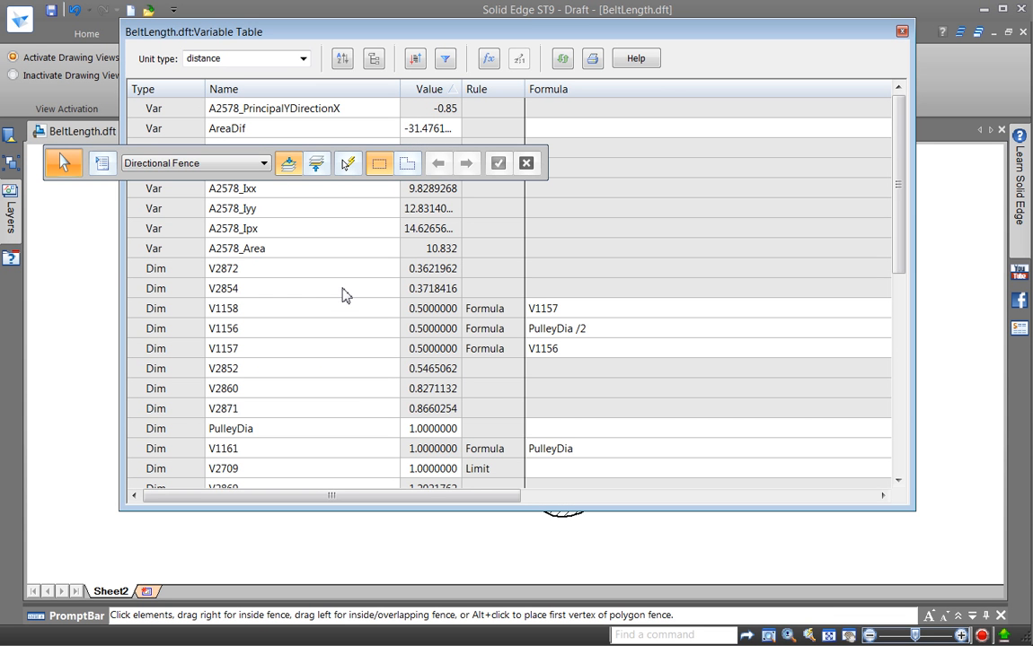
scroll(289, 257, "down", 1)
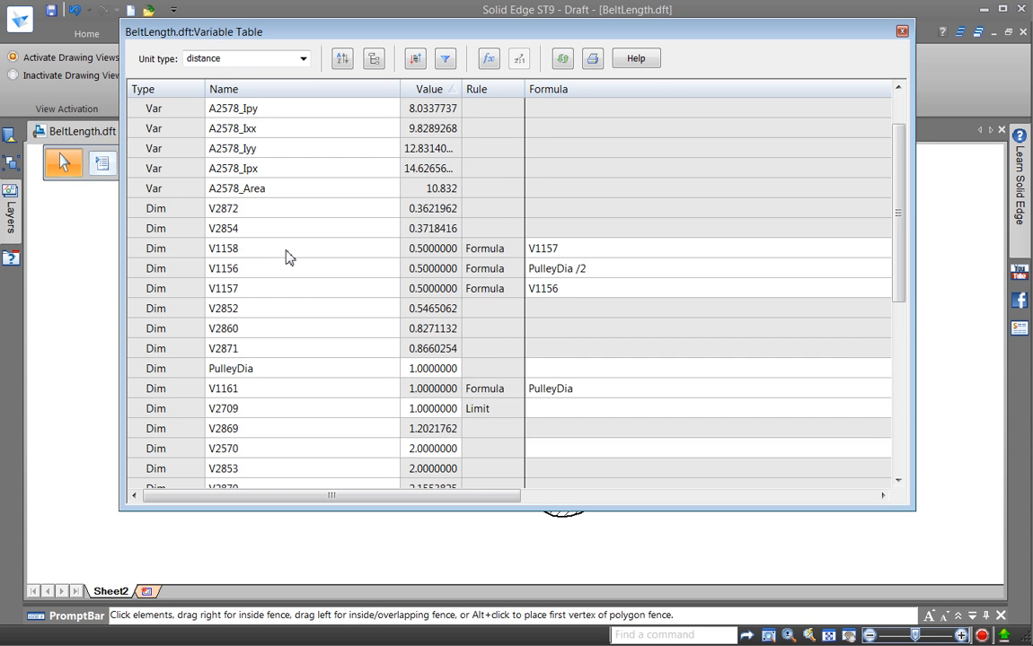
scroll(289, 258, "down", 5)
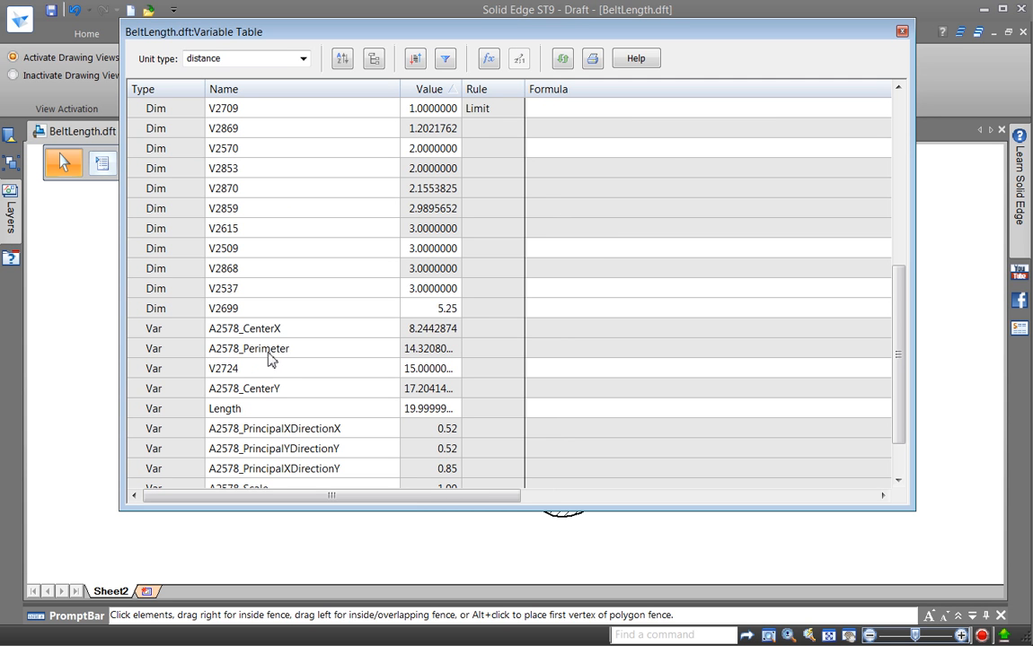
left_click(270, 359)
left_click(278, 358)
left_click_drag(292, 353, 198, 347)
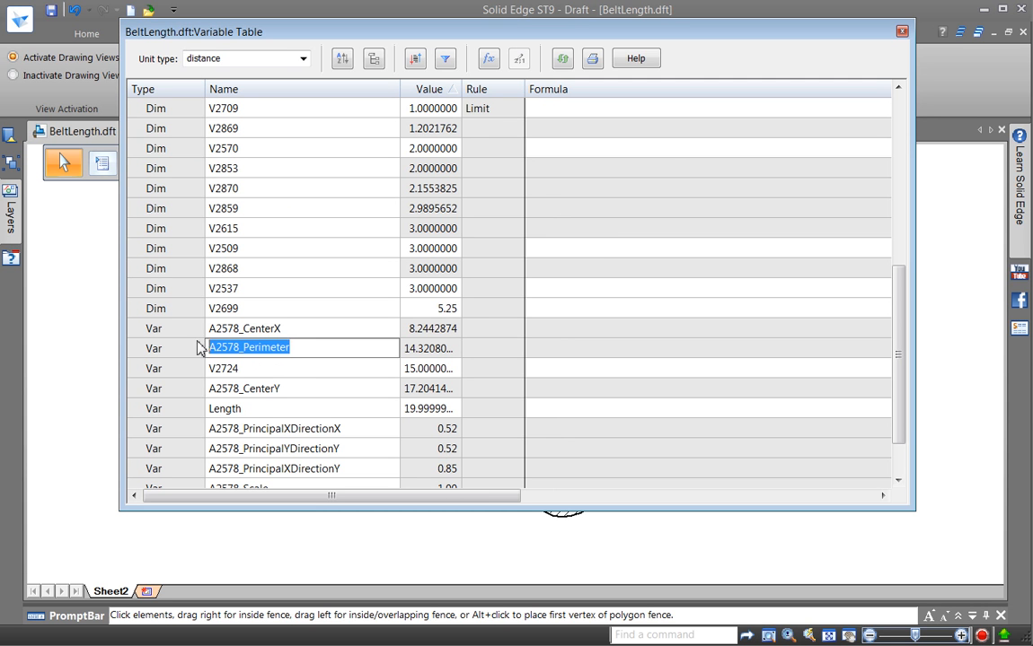
right_click(235, 355)
left_click(262, 402)
left_click(901, 31)
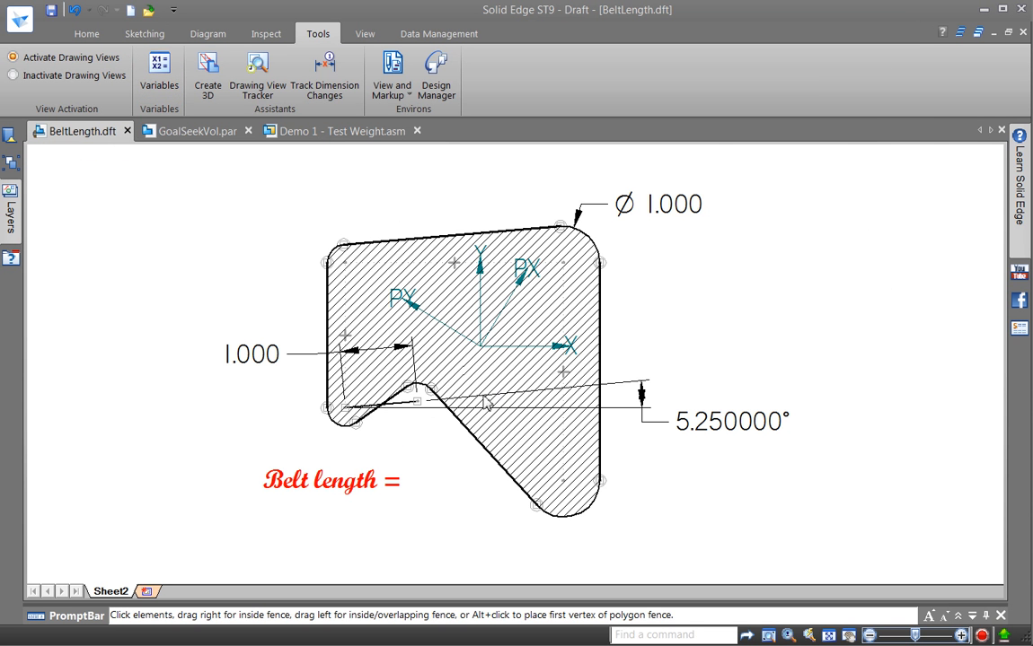
- Replace the variable reference in the belt length callout with the copied A2578_Perimeter name
left_click(343, 493)
left_click(349, 492)
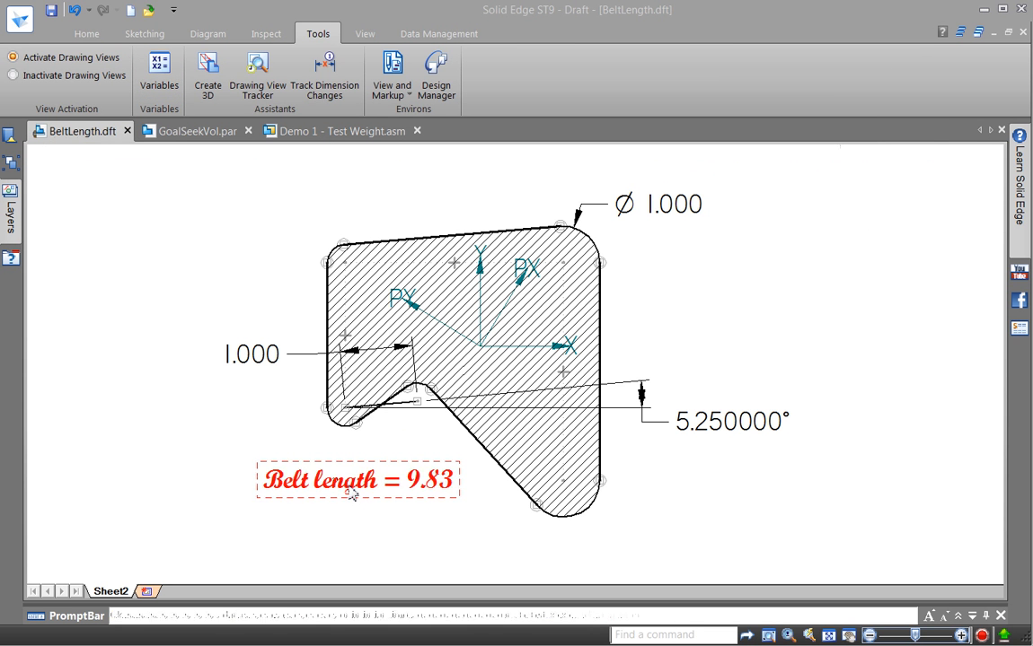
left_click(259, 169)
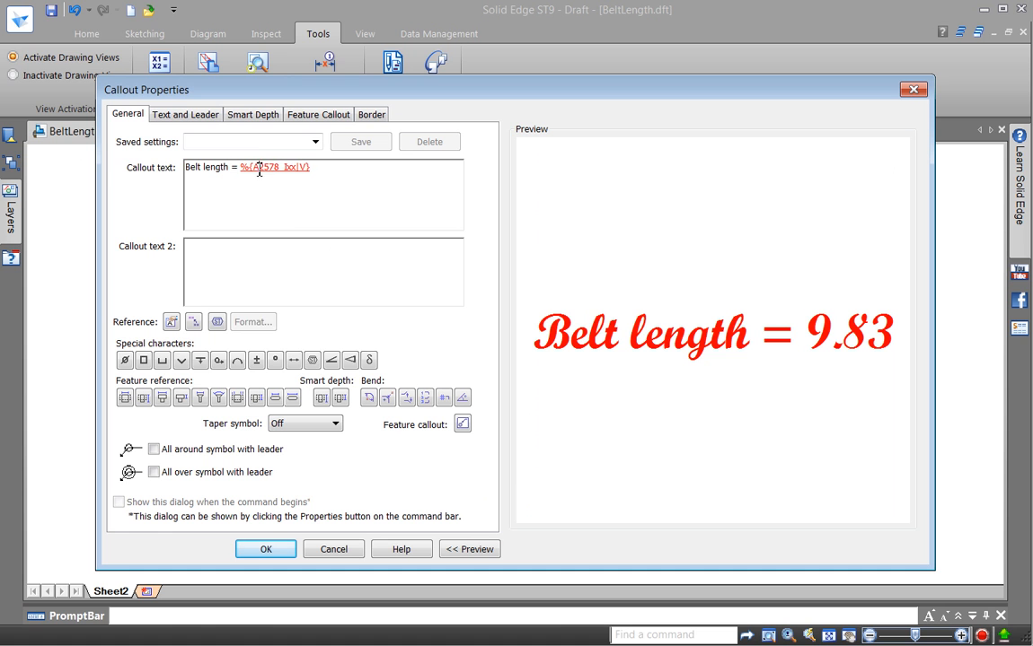
left_click_drag(252, 169, 296, 169)
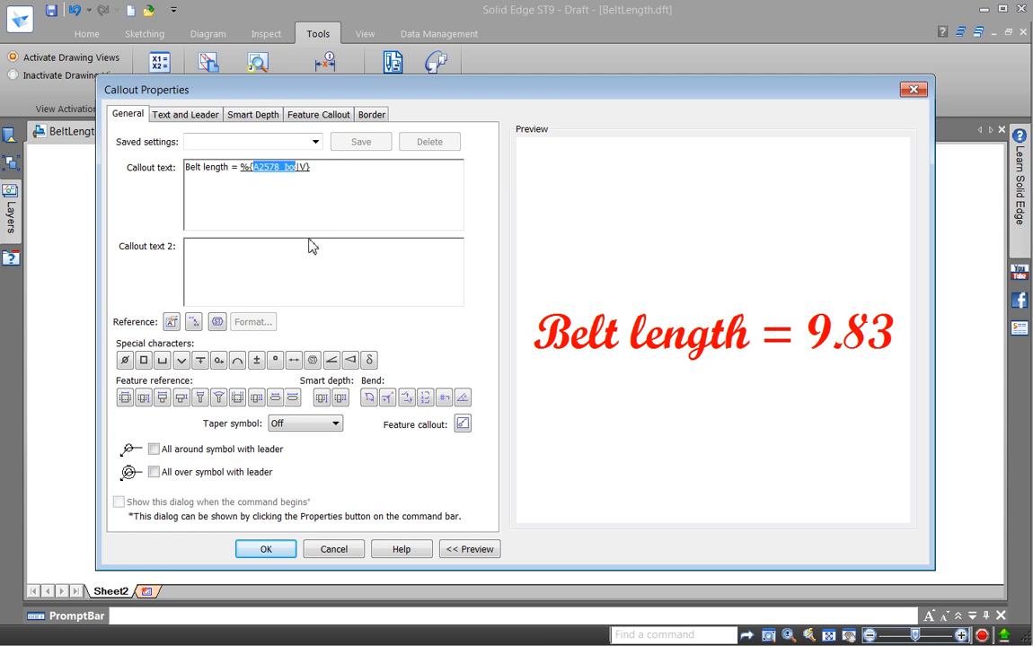
key("ctrl+v")
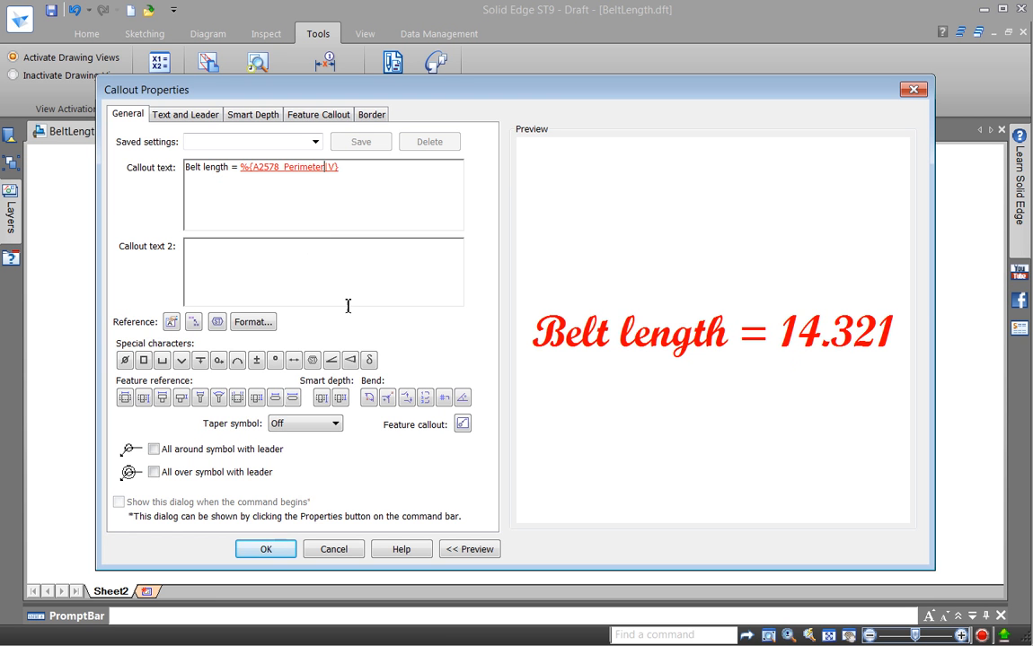
left_click(275, 550)
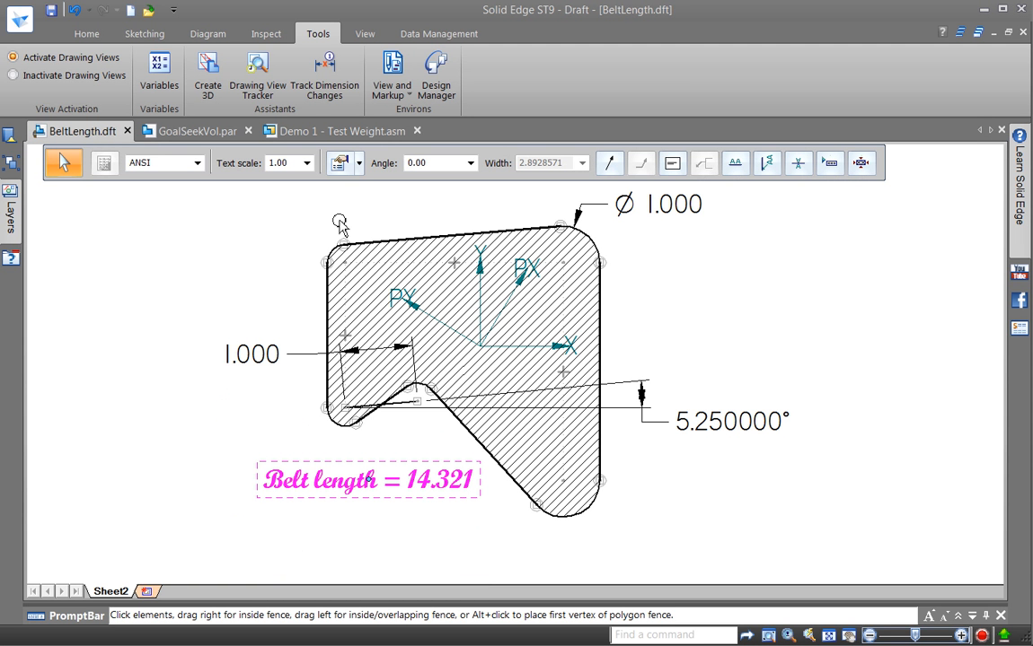
- Adjust the pulley arm's angle dimension up and down in small increments, ending at 6.30°
left_click(687, 423)
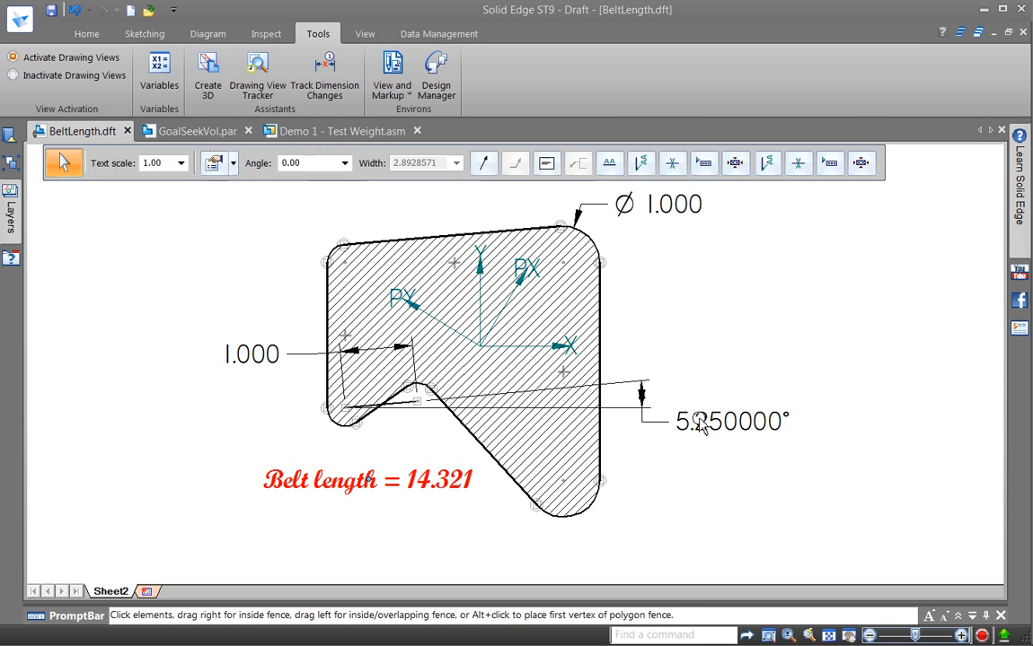
scroll(692, 461, "up", 10)
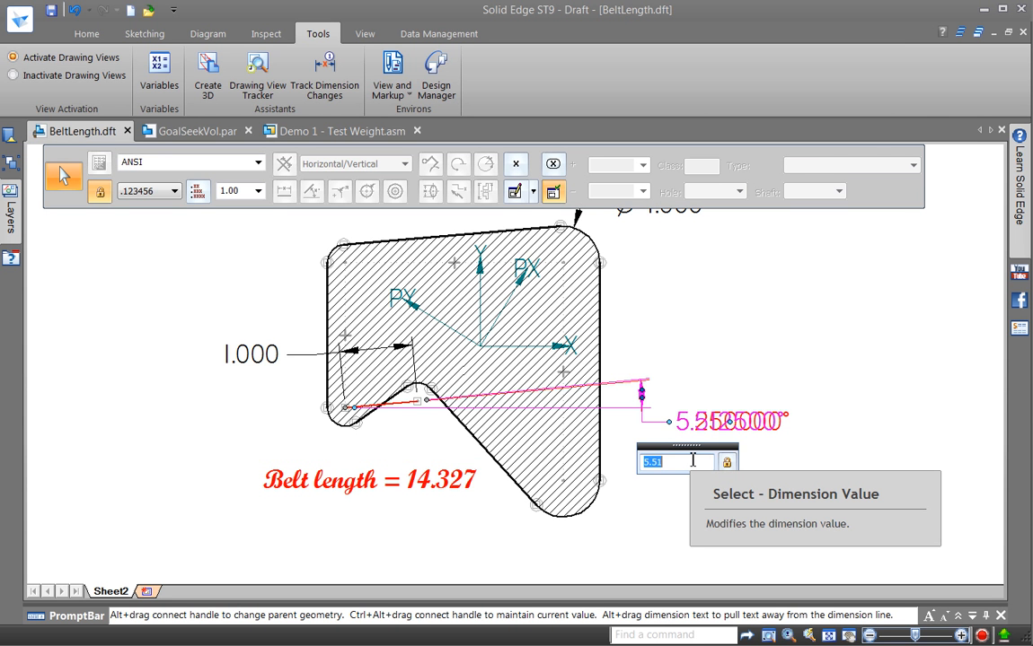
scroll(692, 460, "up", 5)
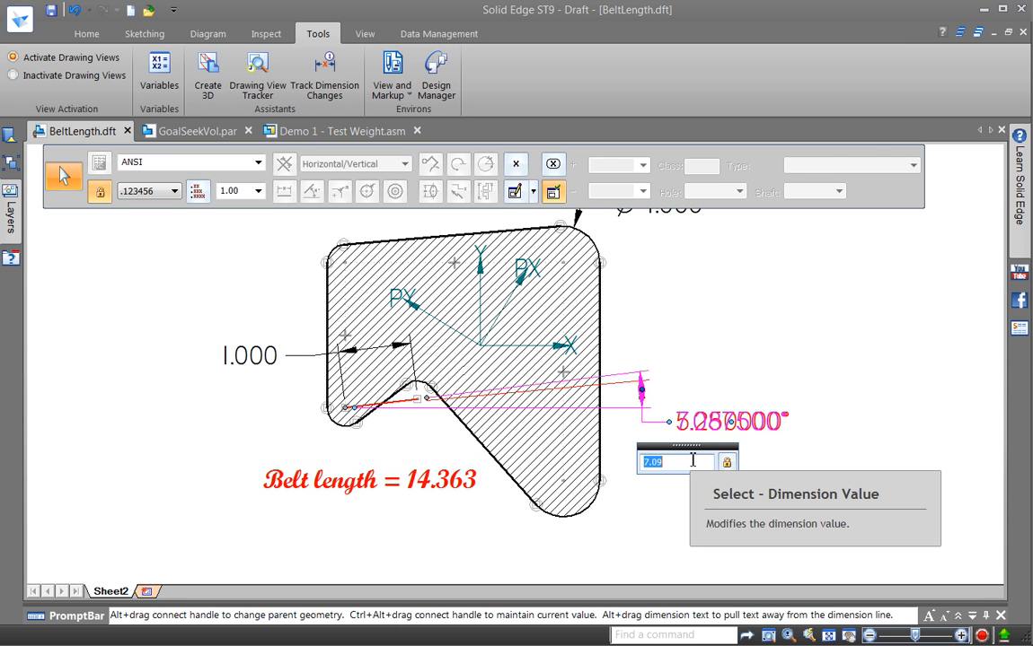
scroll(693, 461, "down", 4)
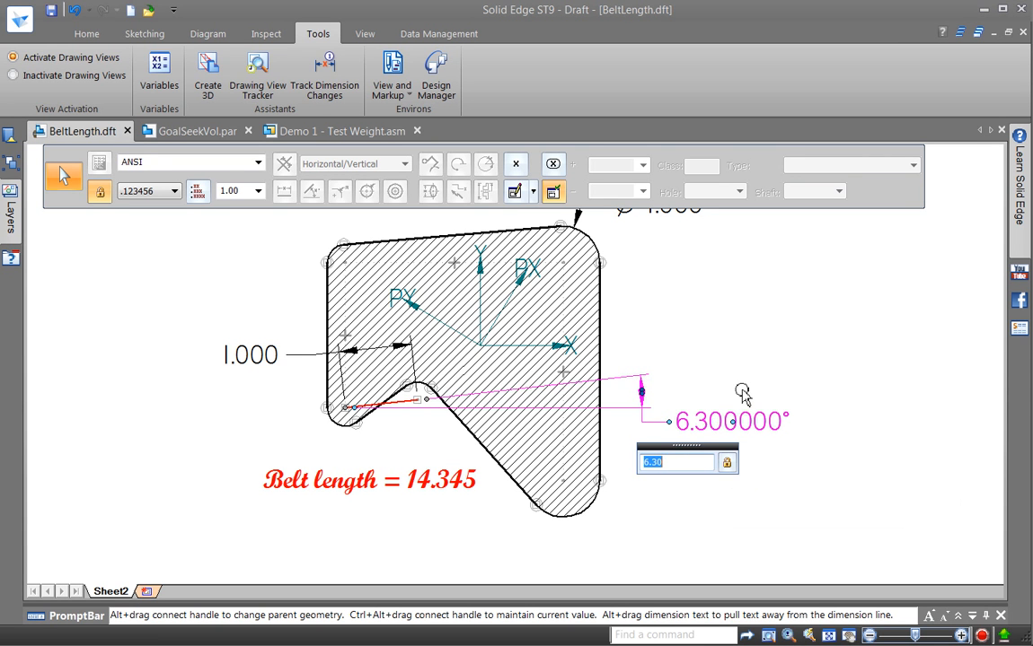
- Set up a Goal Seek with A2578_Perimeter as the goal and a target of 15
left_click(271, 36)
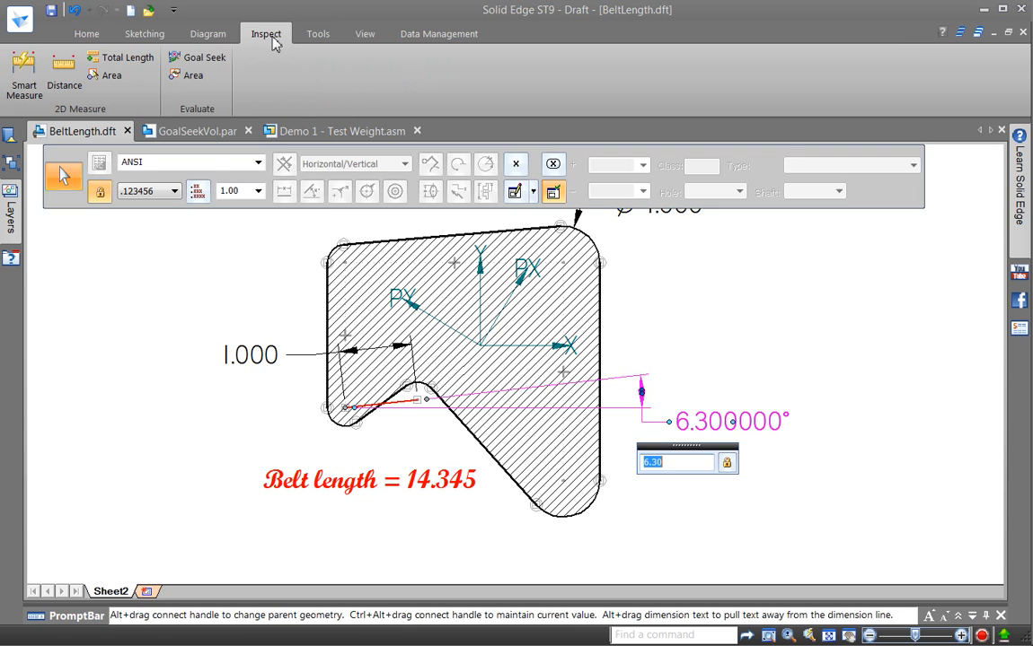
left_click(206, 59)
left_click(215, 165)
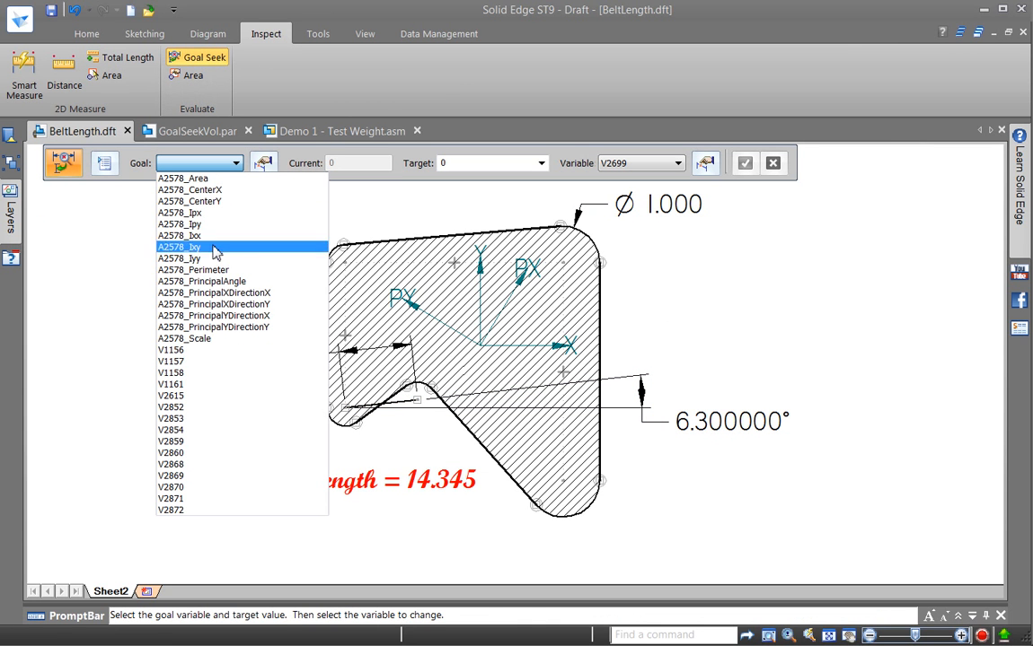
left_click(214, 270)
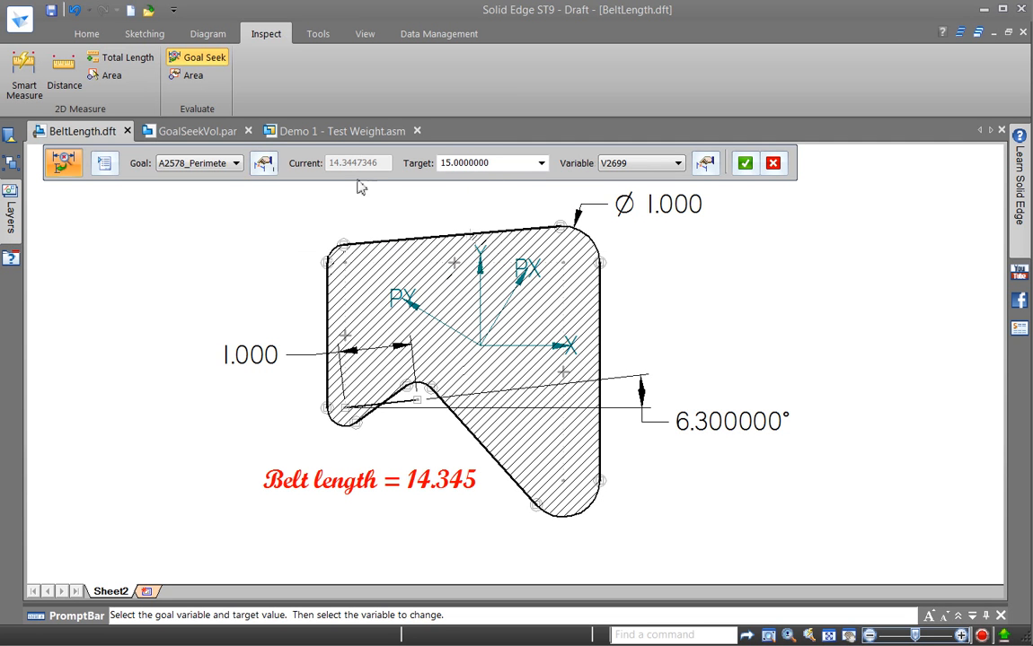
left_click(500, 170)
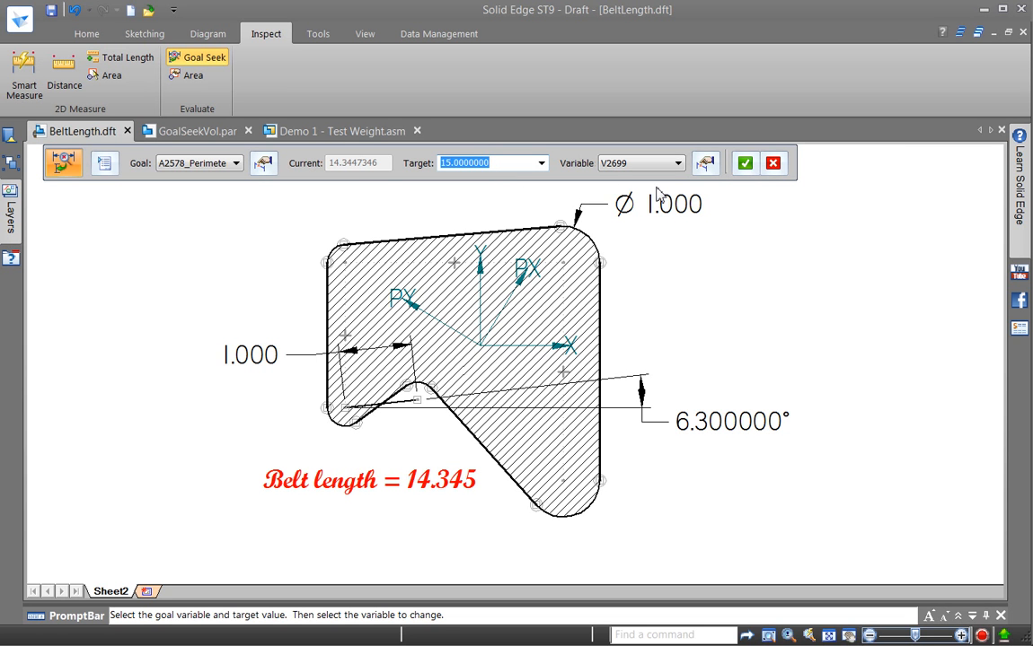
- Choose the pulley arm's angle dimension, V2699, as the variable that Goal Seek changes
left_click(674, 163)
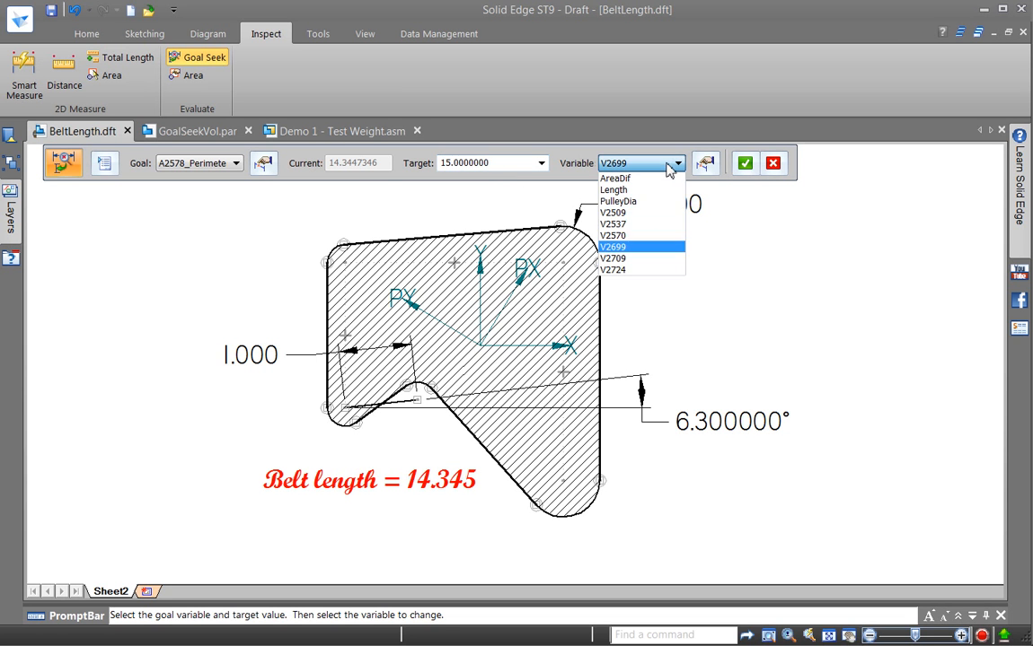
left_click(642, 223)
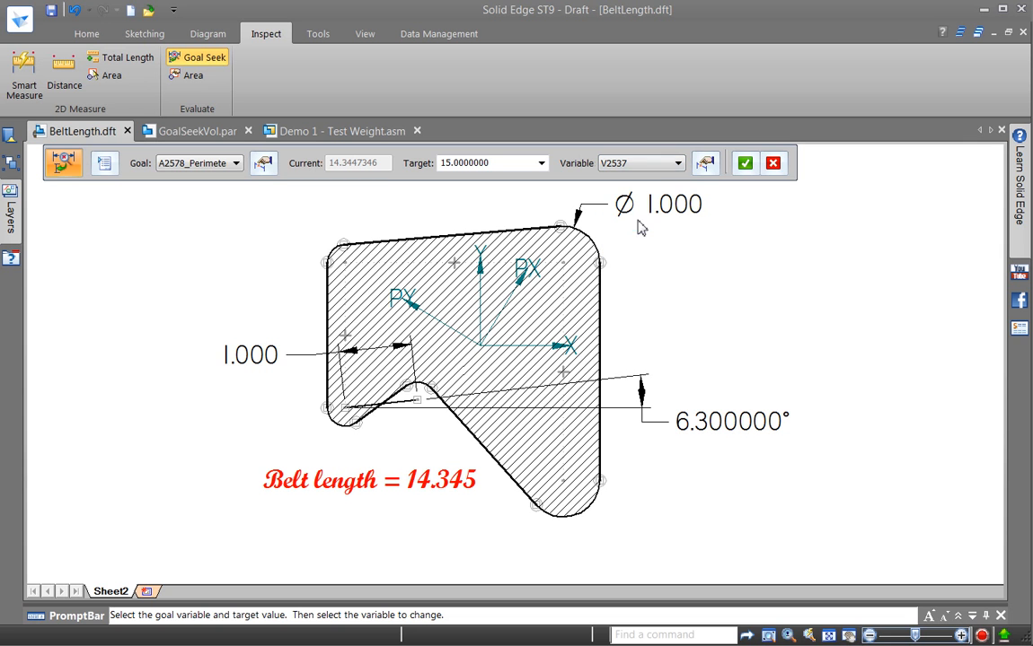
left_click(706, 165)
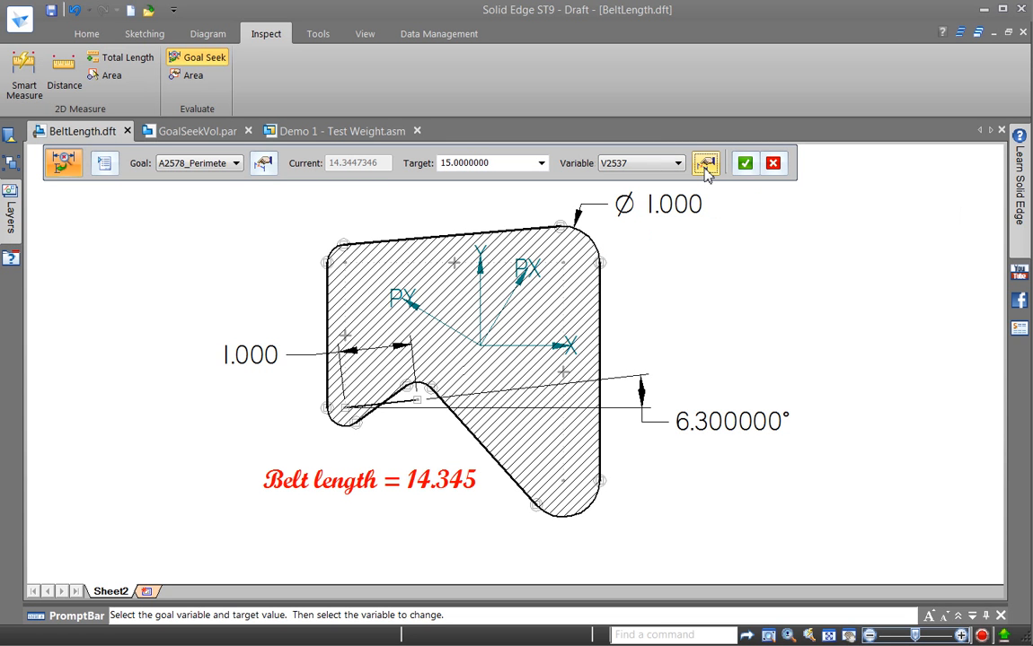
left_click(716, 422)
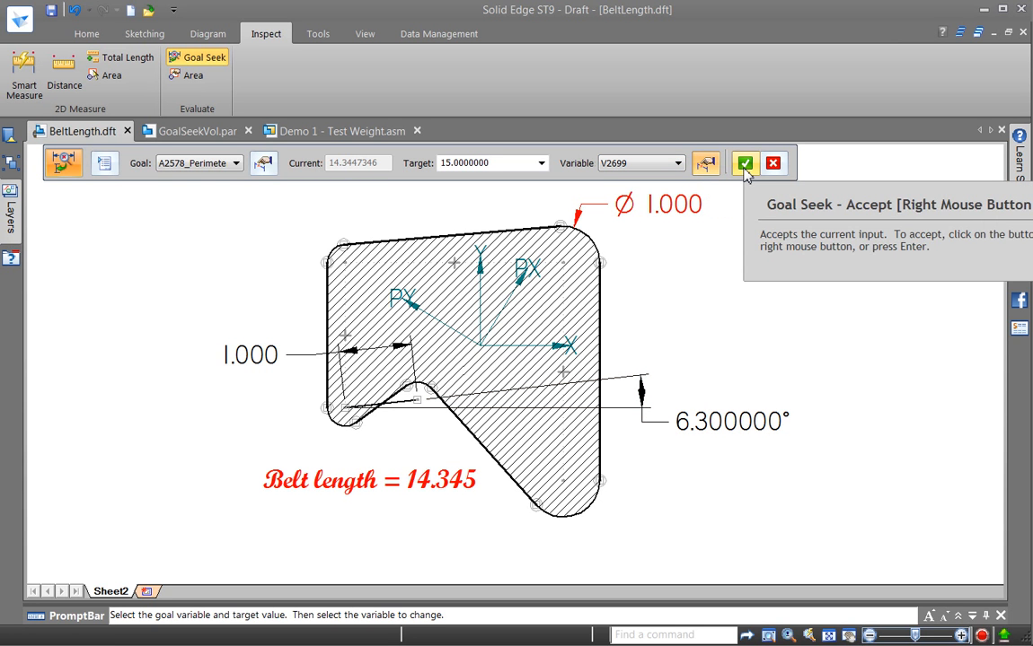
- Accept the Goal Seek limits of 60 seconds and 300 iterations and run the Goal Seek
left_click(105, 164)
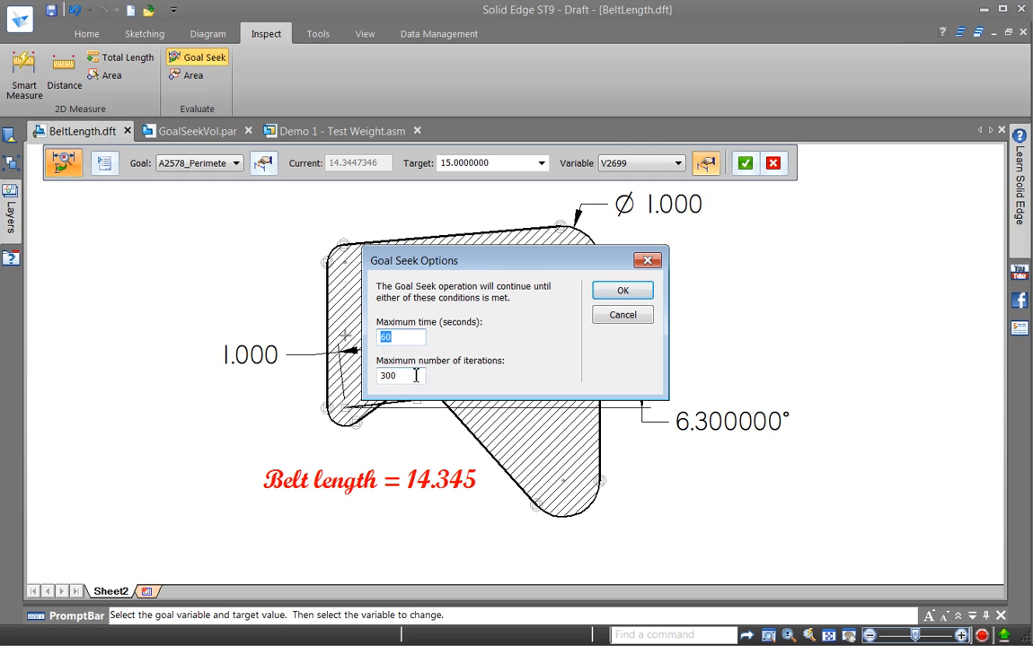
left_click(623, 292)
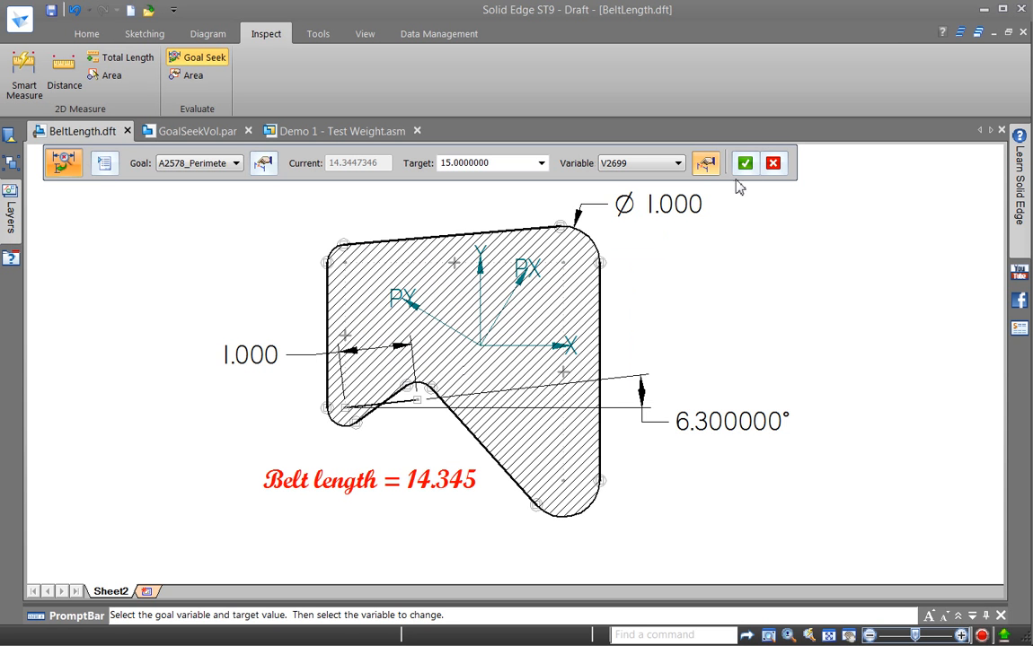
left_click(743, 167)
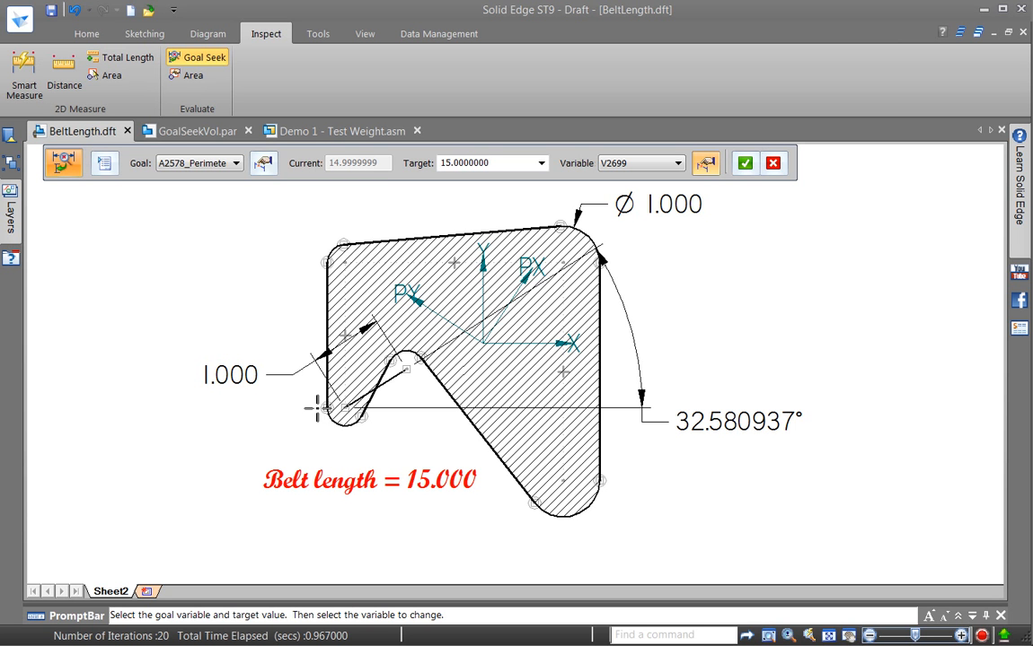
- Switch to GoalSeekVol.par and clear the model view by auto-hiding the Sensors pane and relocating the feature tree
left_click(177, 135)
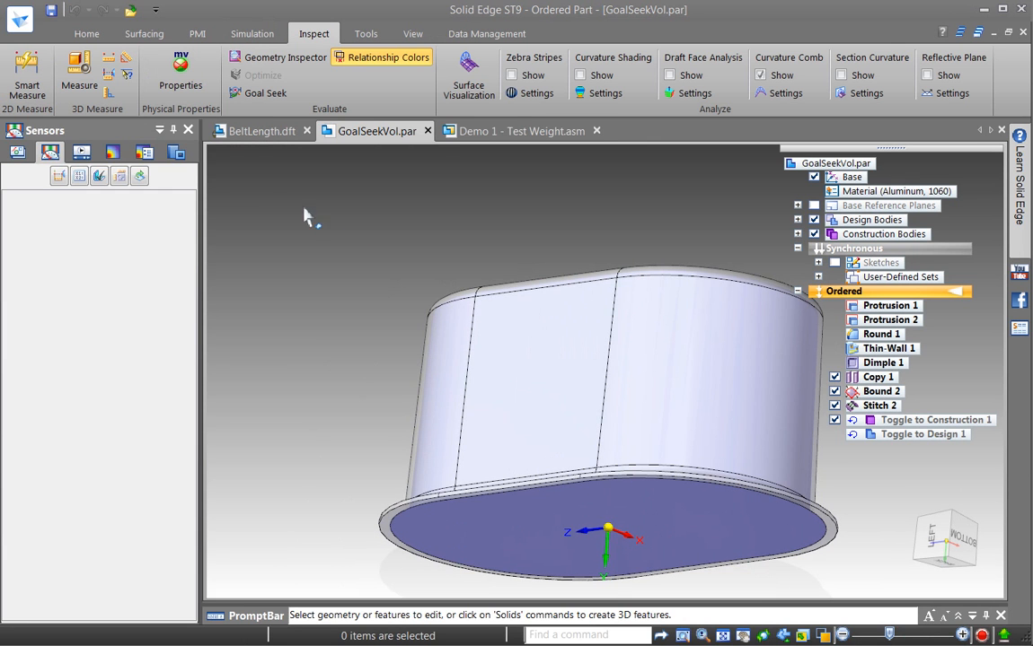
left_click(174, 130)
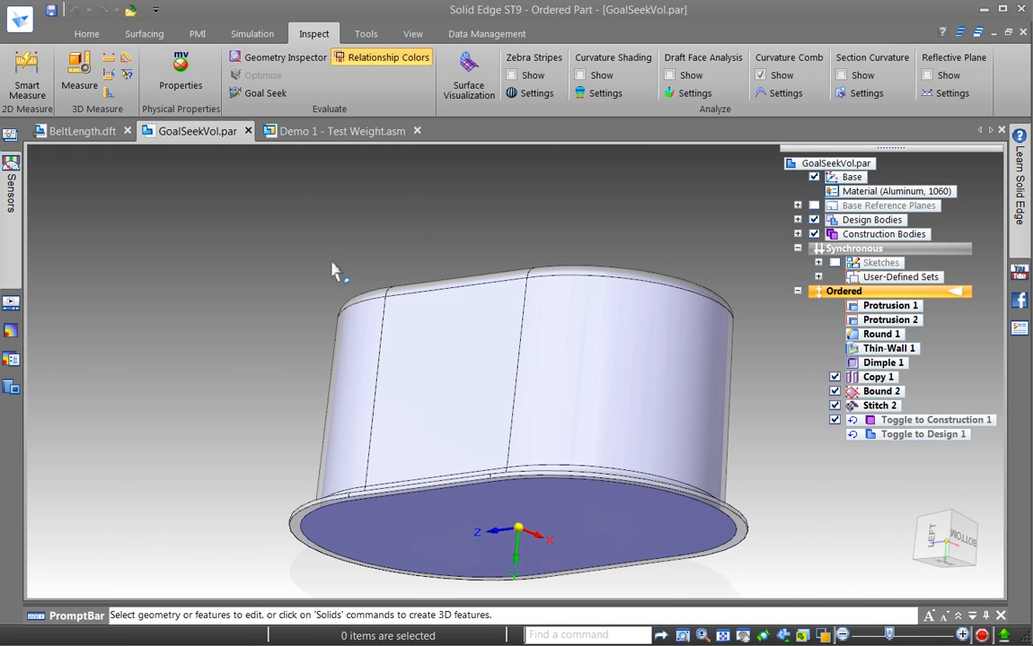
middle_click_drag(339, 269, 318, 306)
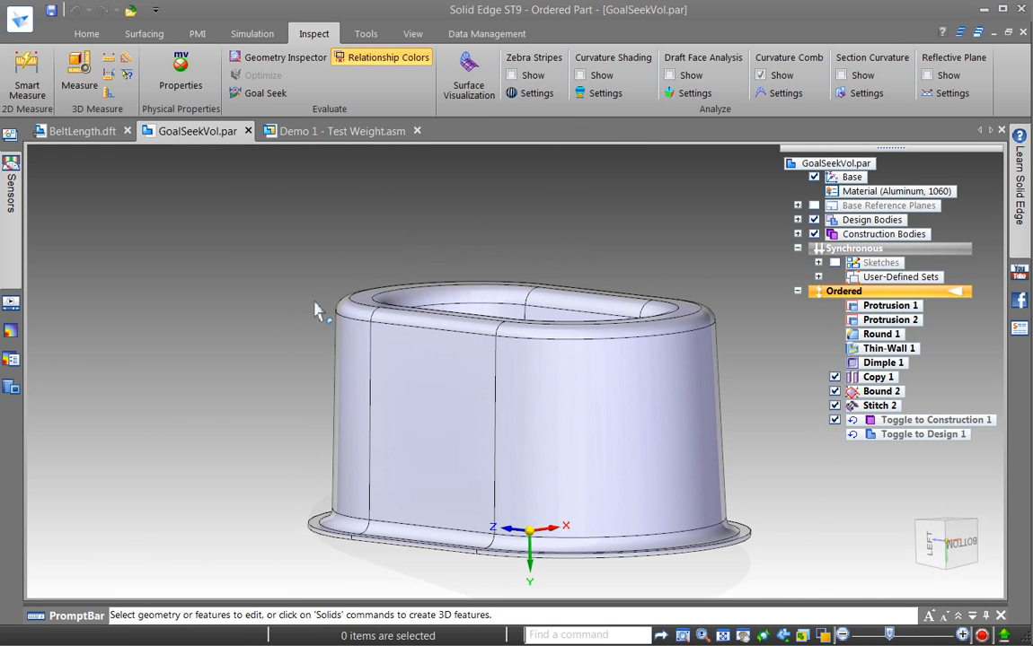
double_click(894, 153)
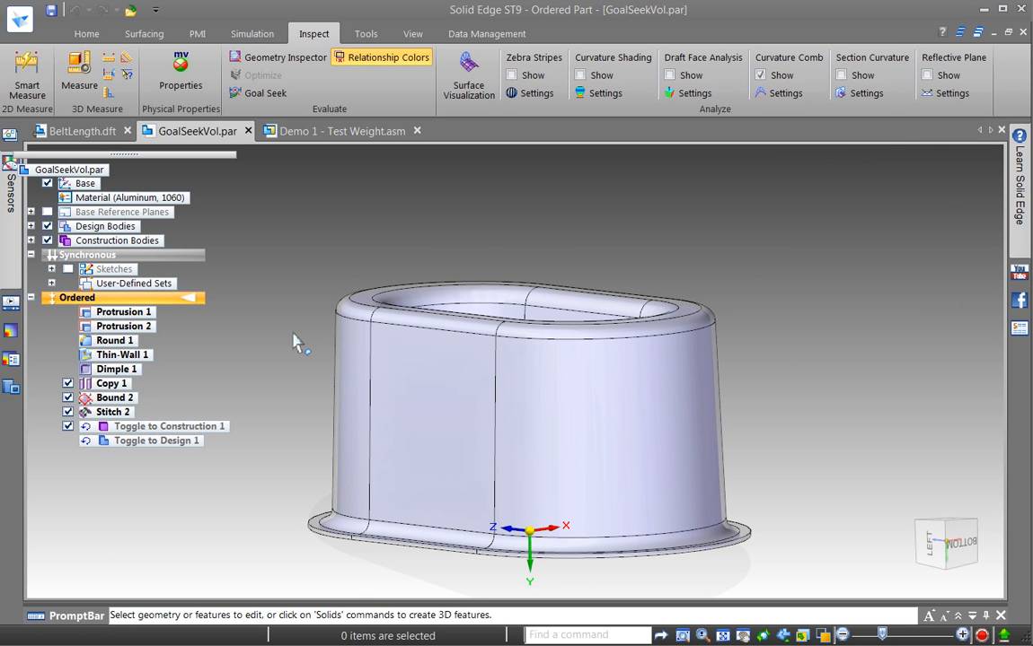
- Roll the model forward to the Toggle to Design 1 feature and hide the construction bodies
right_click(134, 448)
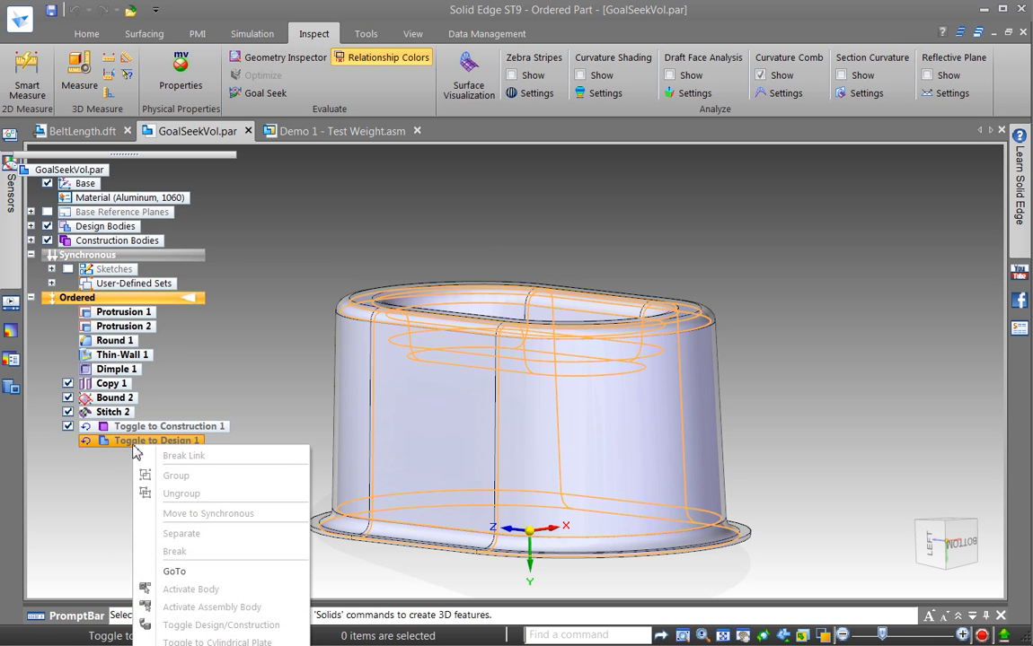
left_click(175, 572)
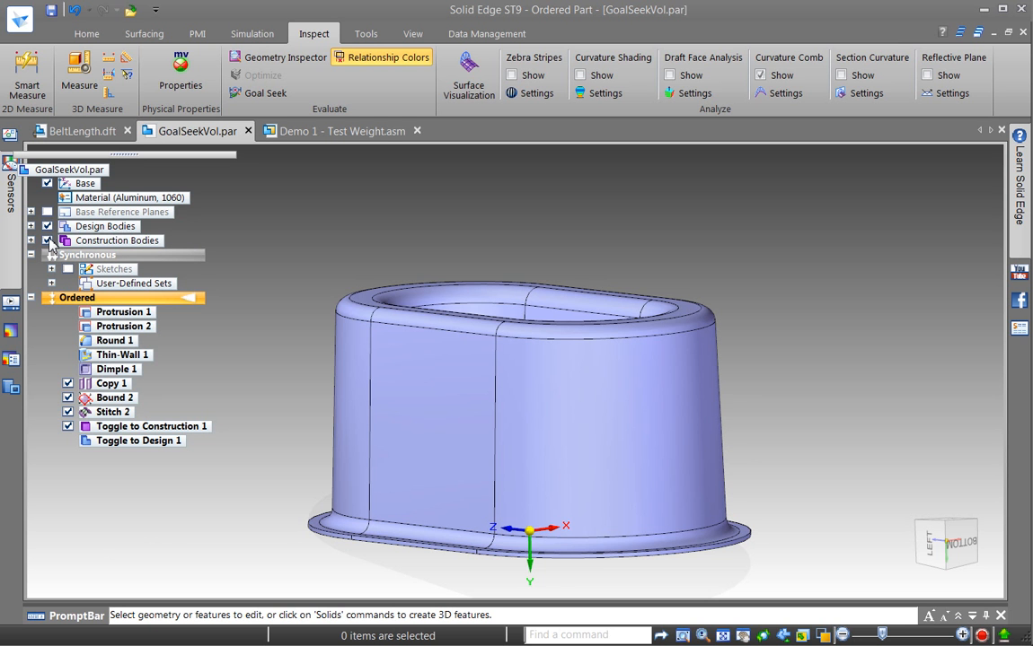
left_click(47, 240)
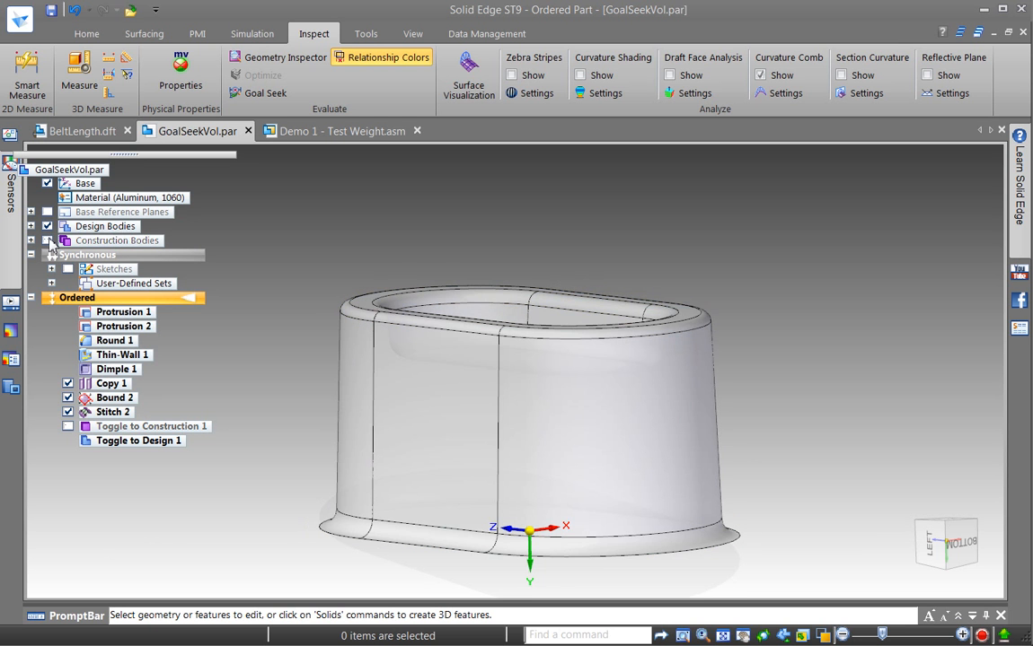
- Redisplay the construction bodies and start a Goal Seek with Volume as the goal
middle_click_drag(395, 236, 496, 274)
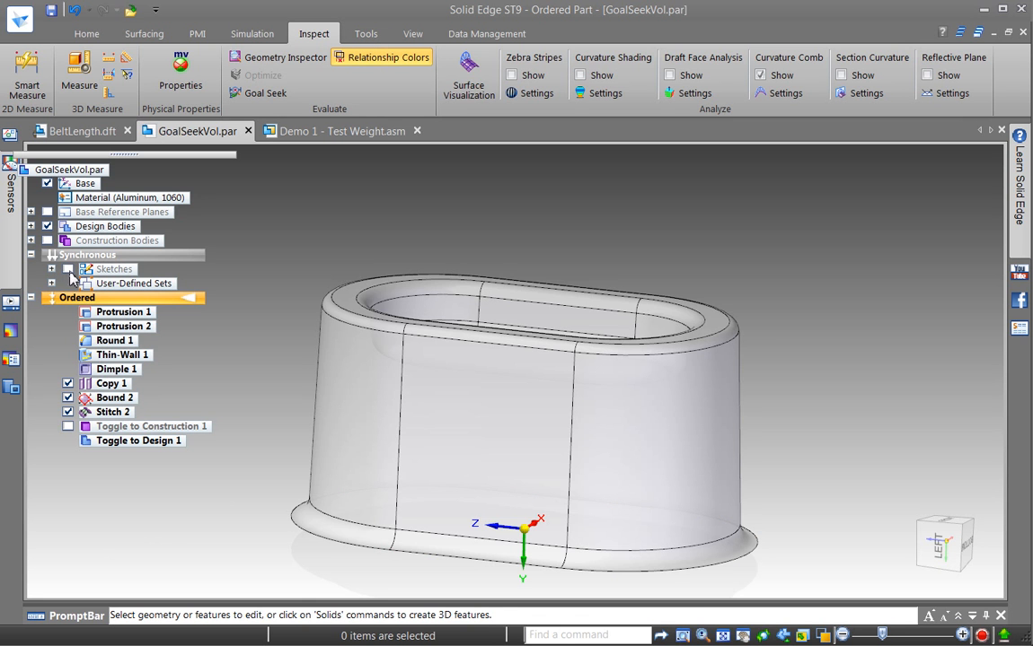
left_click(47, 241)
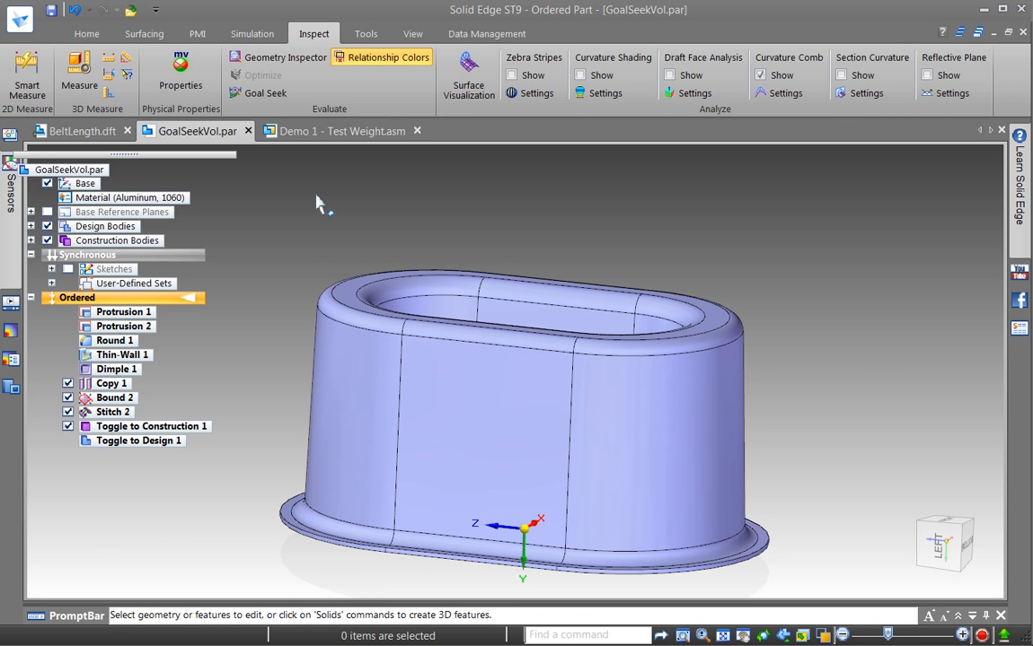
left_click(274, 95)
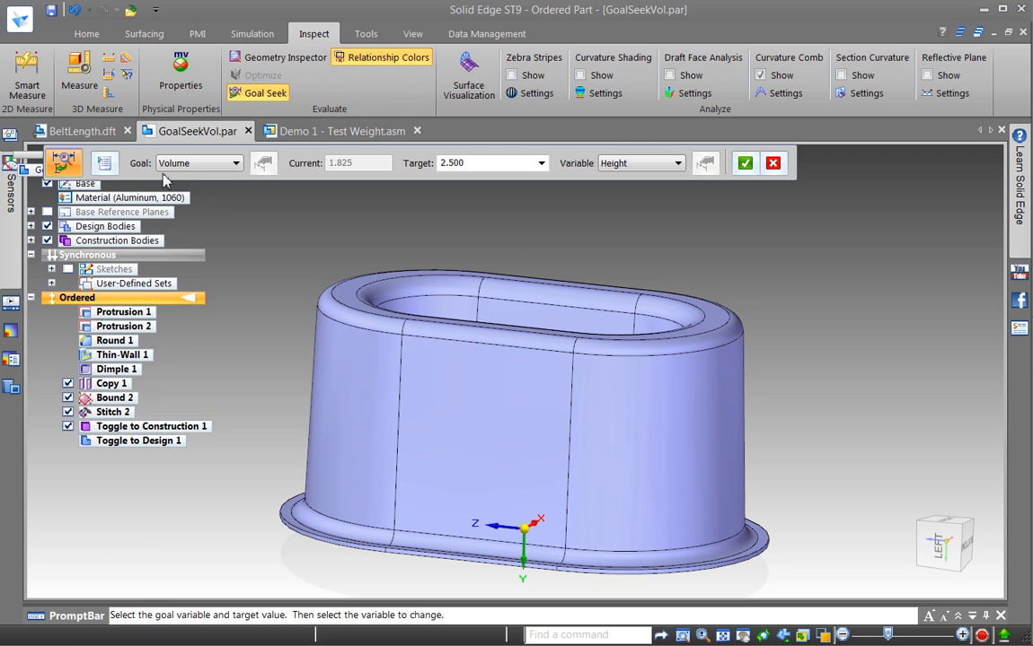
left_click(205, 166)
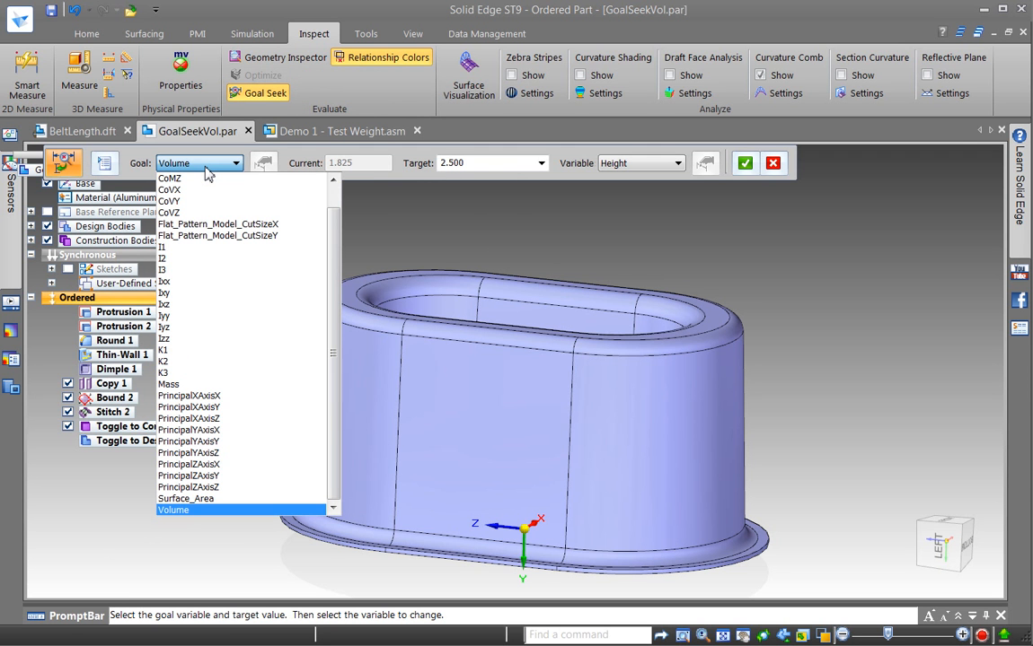
left_click(207, 170)
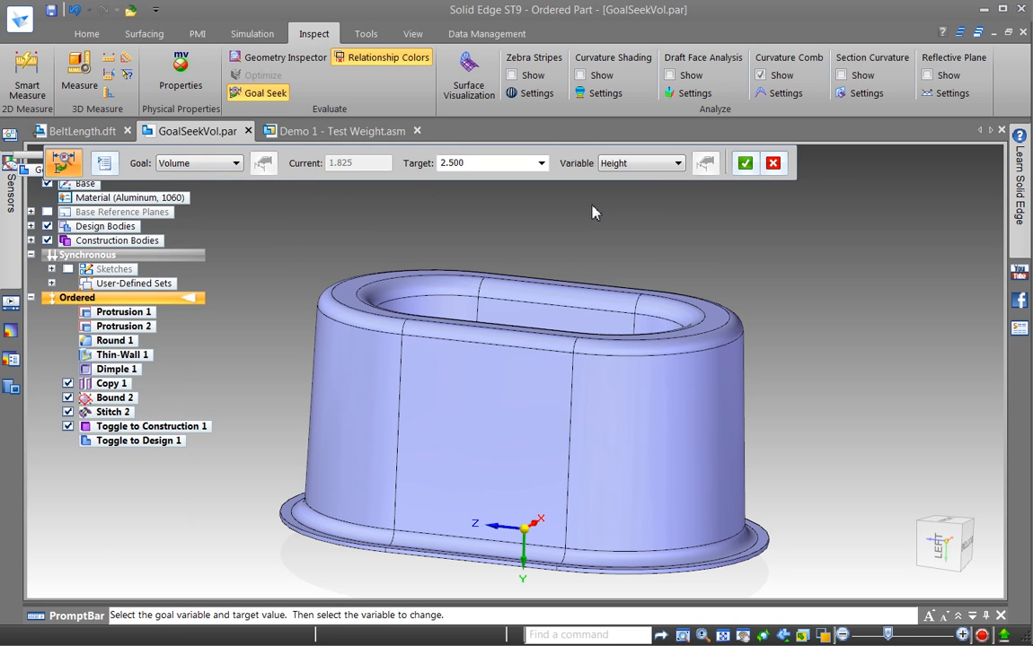
- Keep Height as the variable, run the Goal Seek to the 2.500 volume target, and close the command
left_click(677, 163)
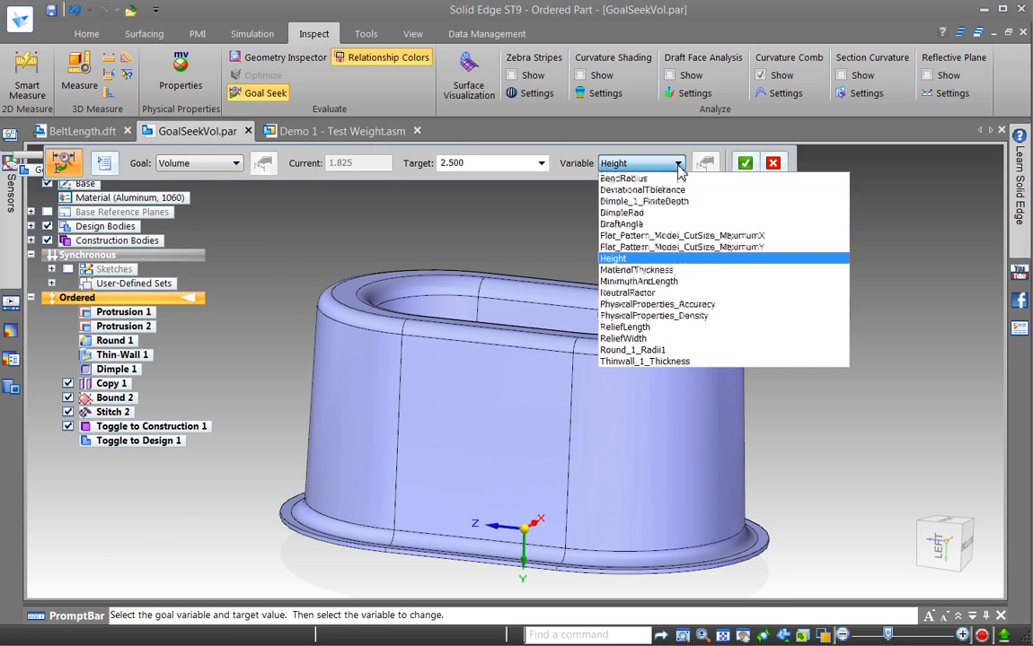
left_click(632, 260)
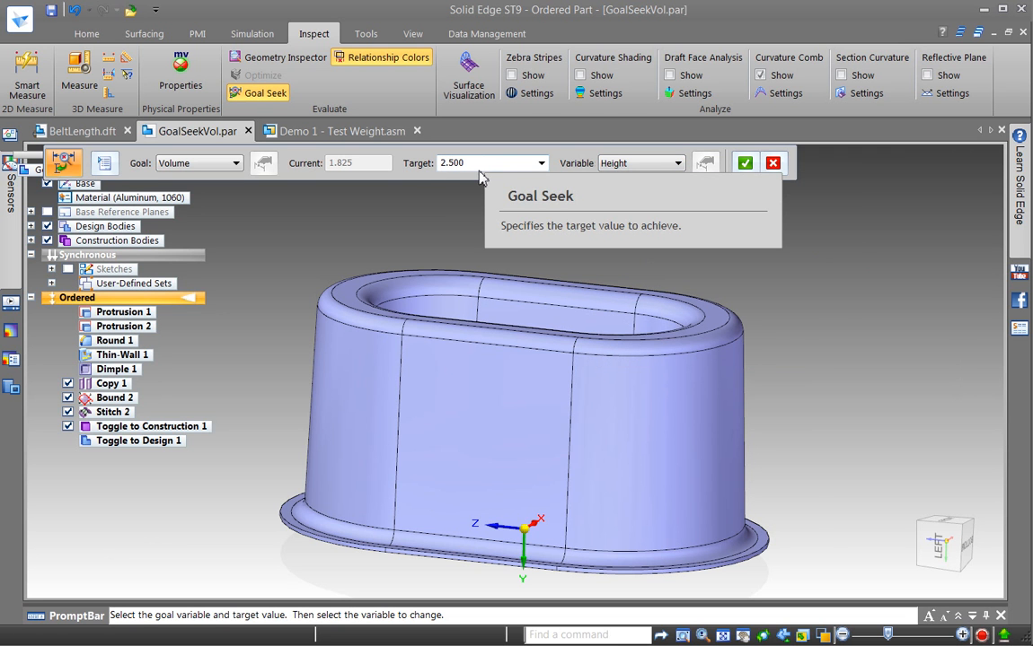
left_click(744, 165)
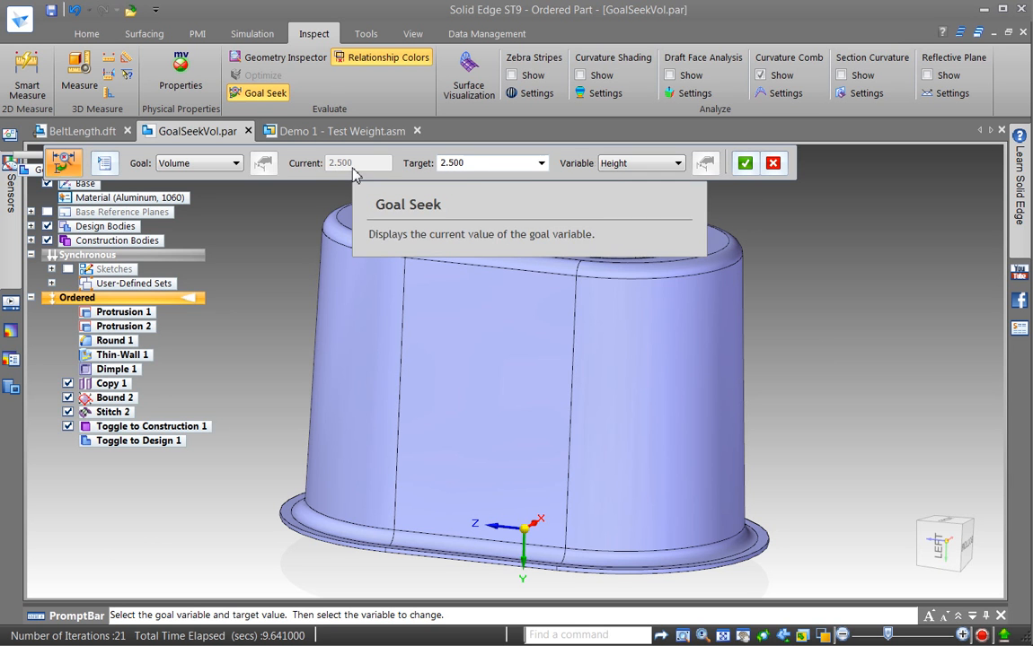
left_click(774, 165)
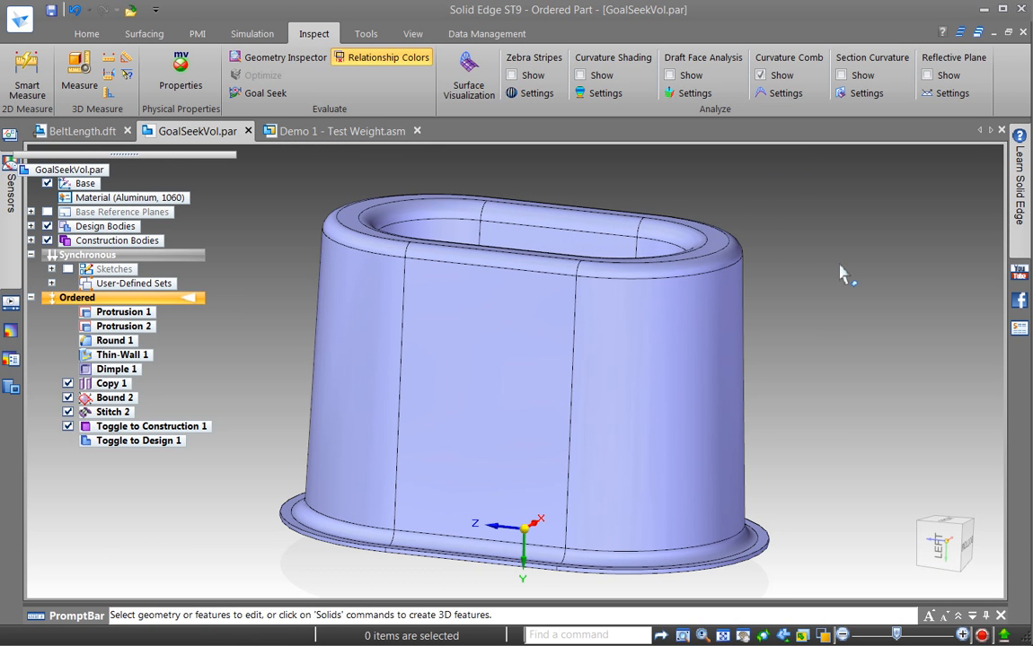
middle_click_drag(844, 272, 823, 287)
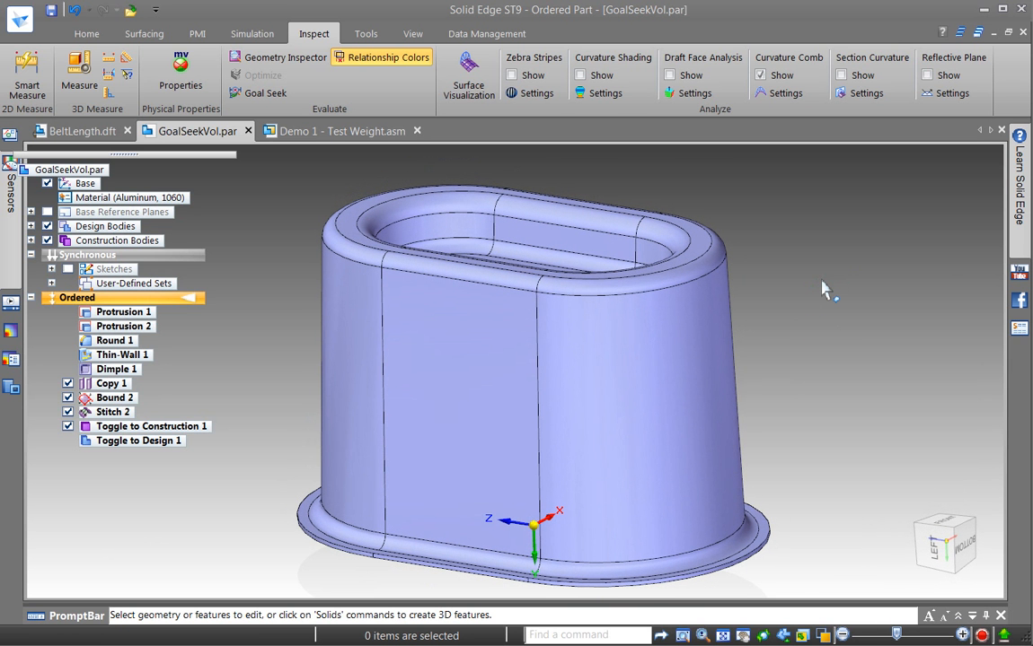
- Switch to Demo 1 - Test Weight.asm and display the center of mass and principal axes symbols from its physical properties
left_click(310, 132)
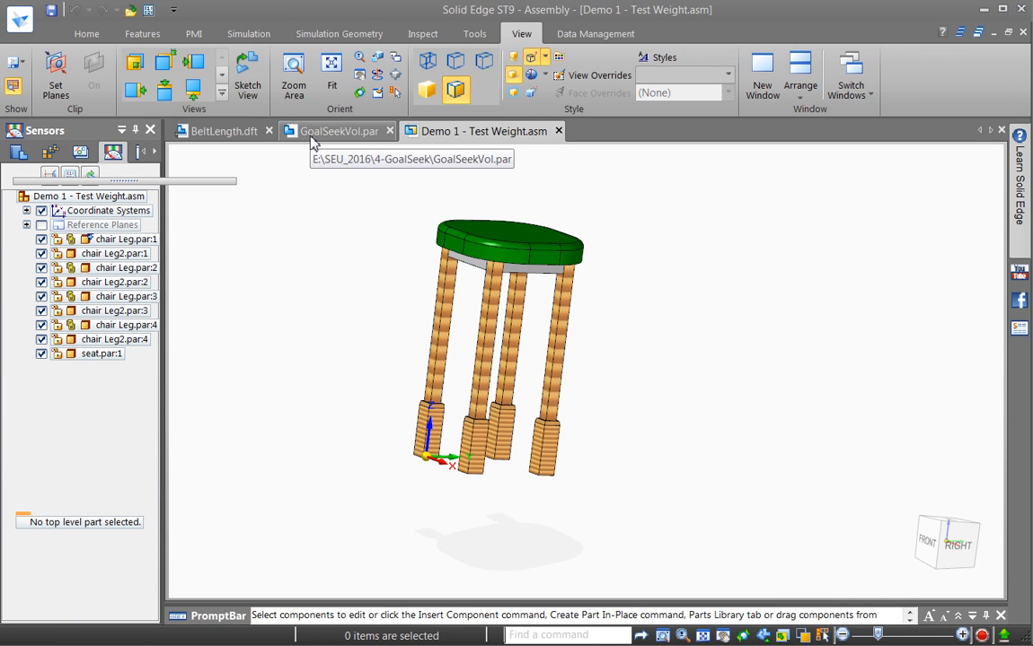
left_click(422, 33)
left_click(171, 86)
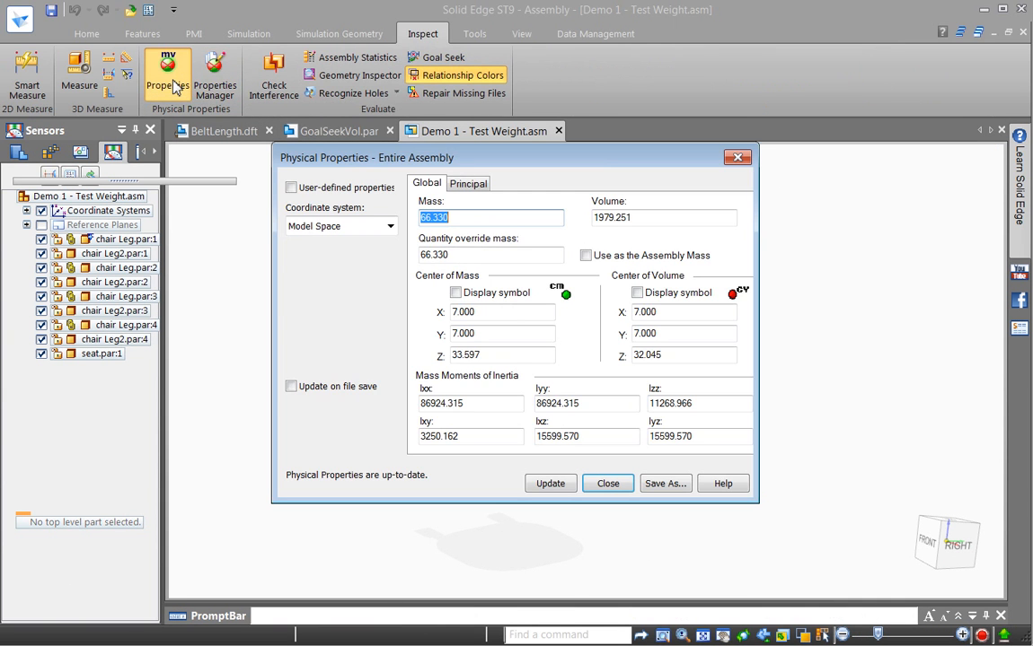
left_click(455, 294)
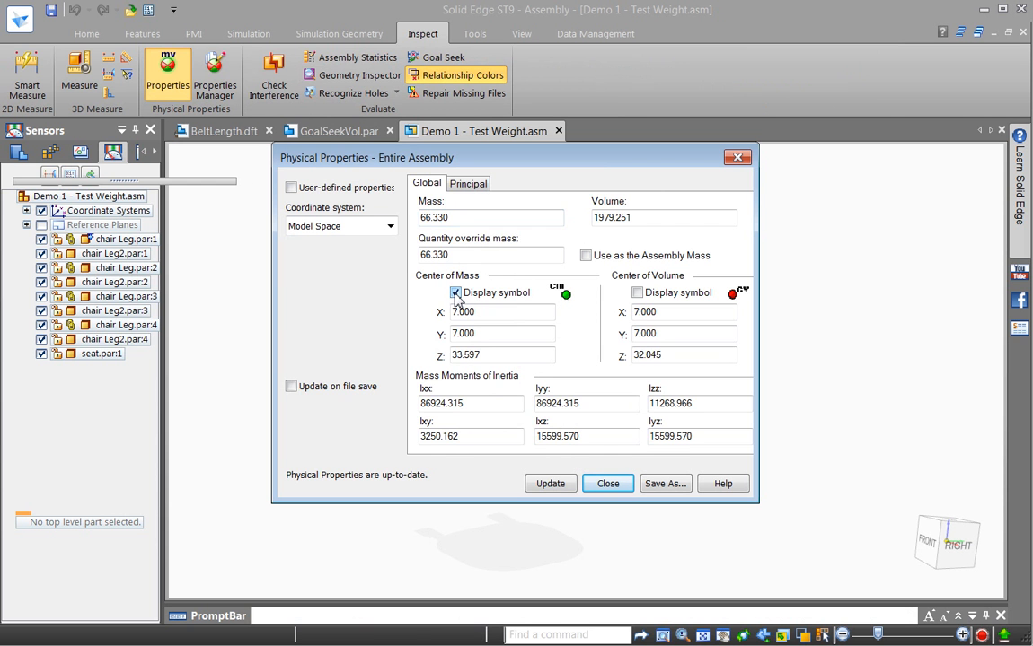
left_click(468, 184)
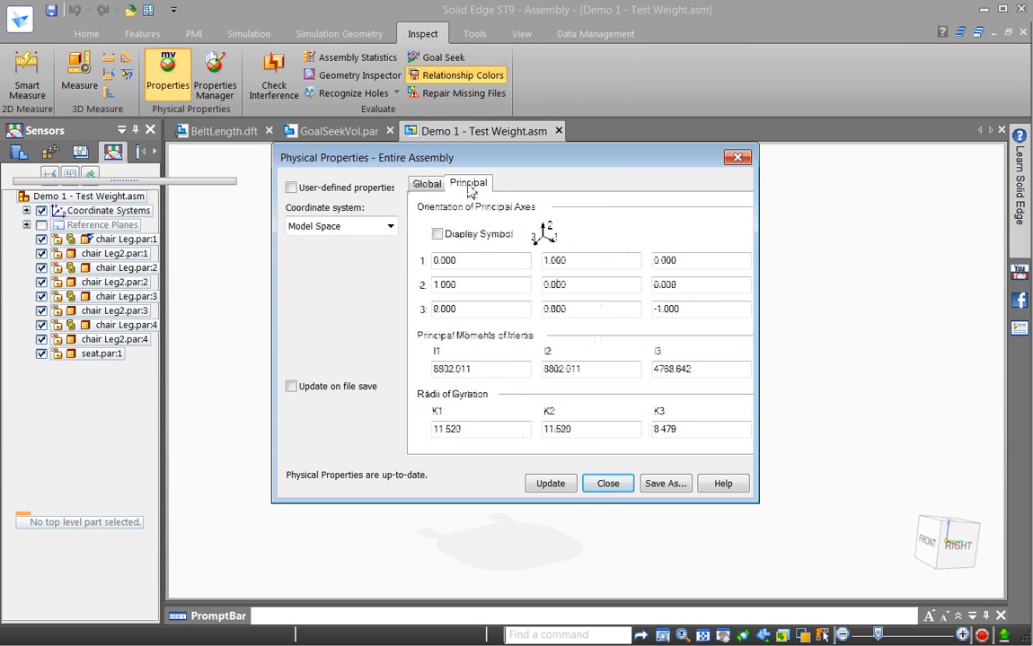
left_click(438, 234)
left_click(607, 484)
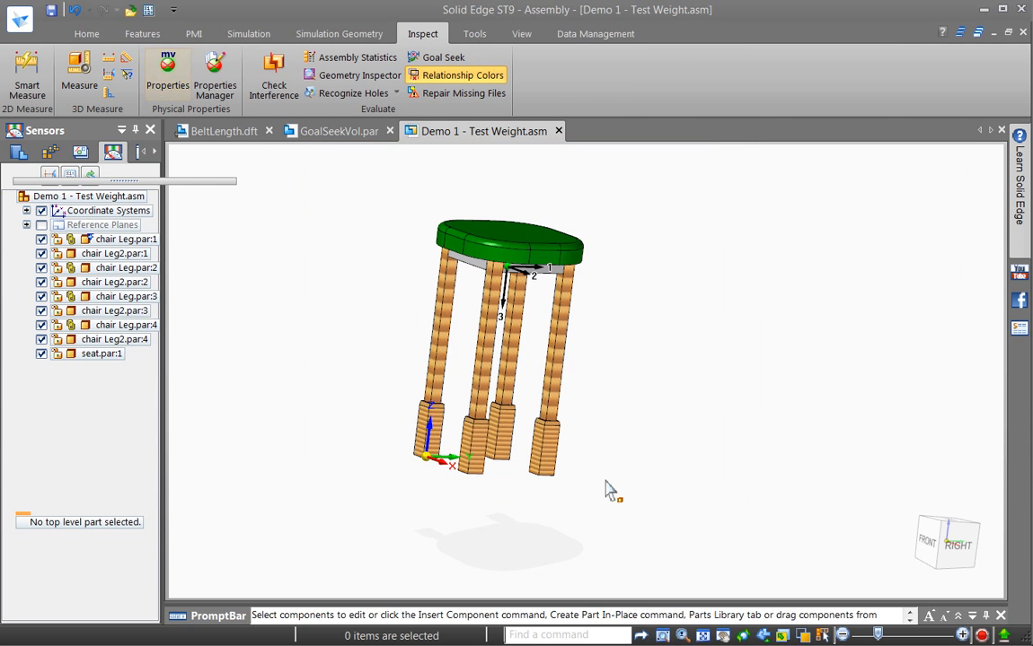
- Run a Goal Seek on the assembly that brings CoMZ to a target of 25 by changing the Offset variable
middle_click_drag(647, 334, 495, 316)
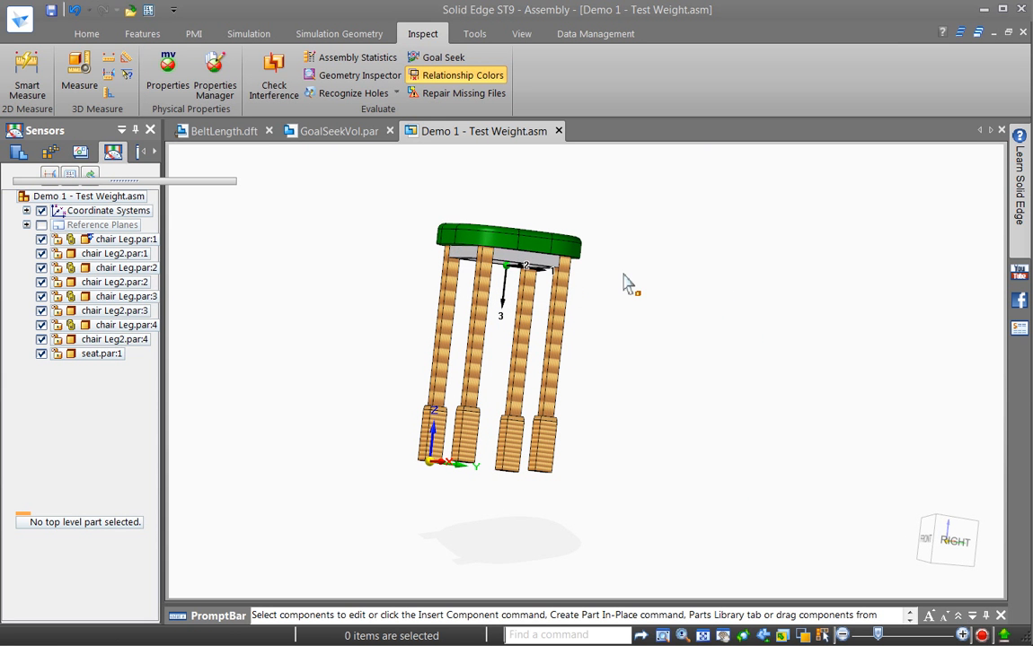
middle_click_drag(626, 284, 682, 323)
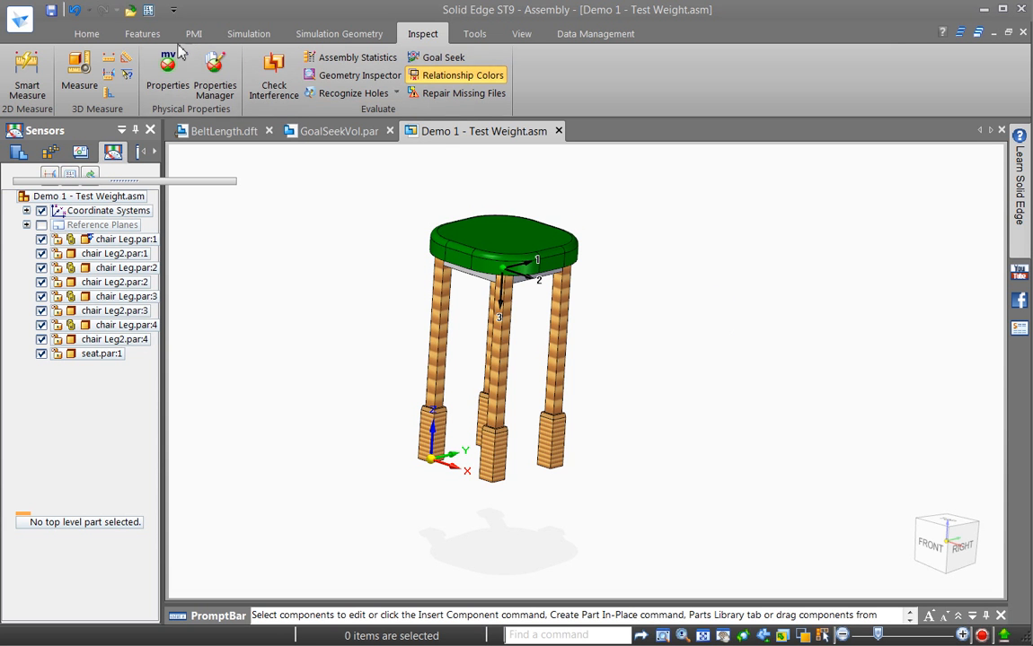
left_click(442, 57)
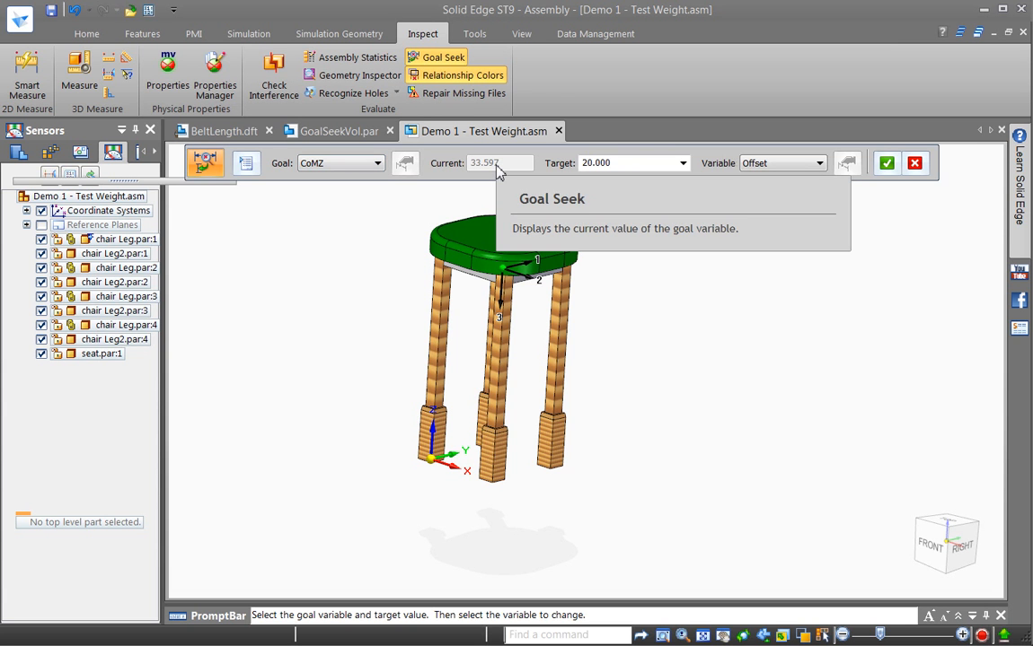
left_click(629, 171)
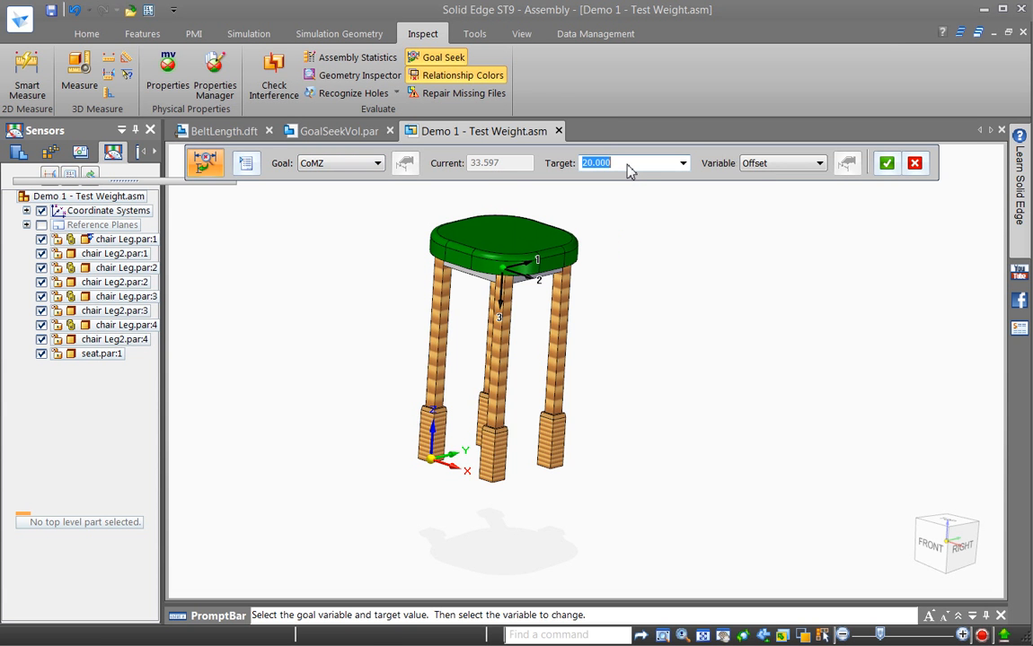
type("25")
left_click(885, 164)
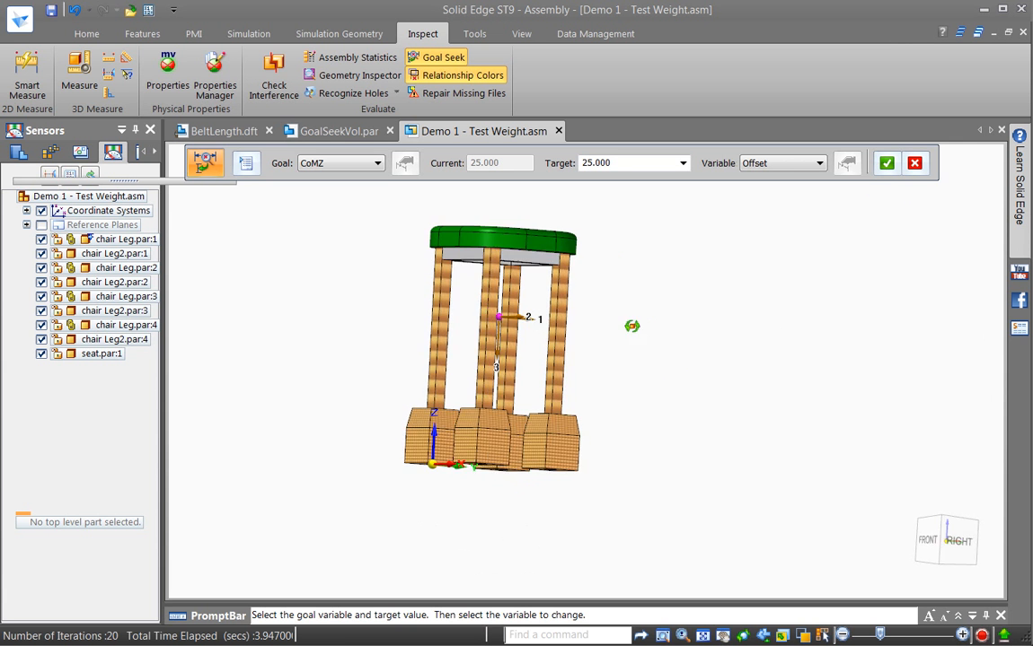
middle_click_drag(631, 326, 718, 368)
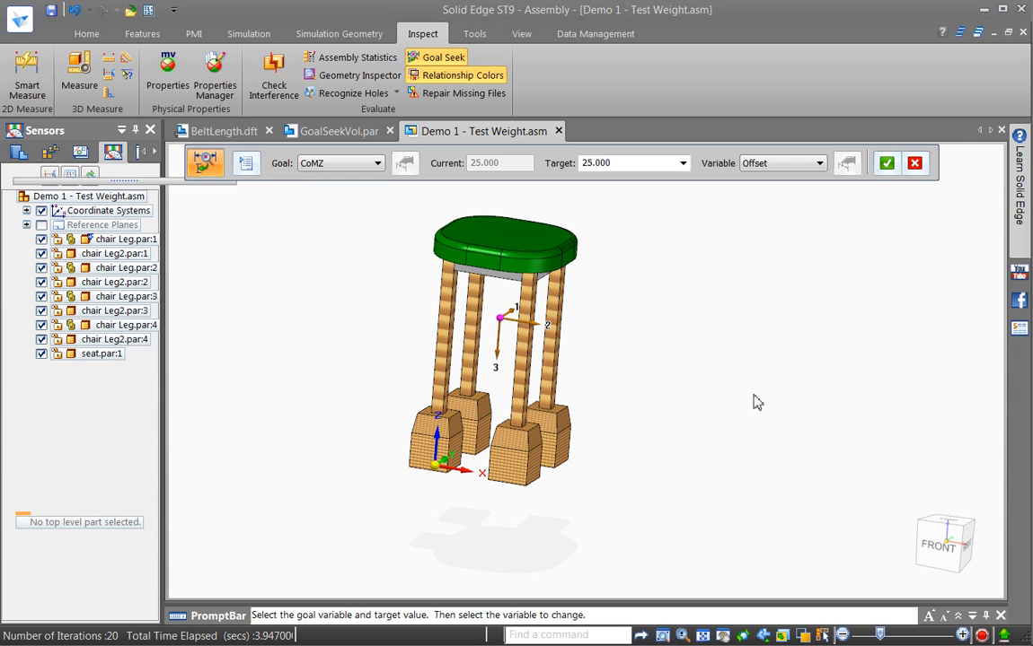
left_click(981, 635)
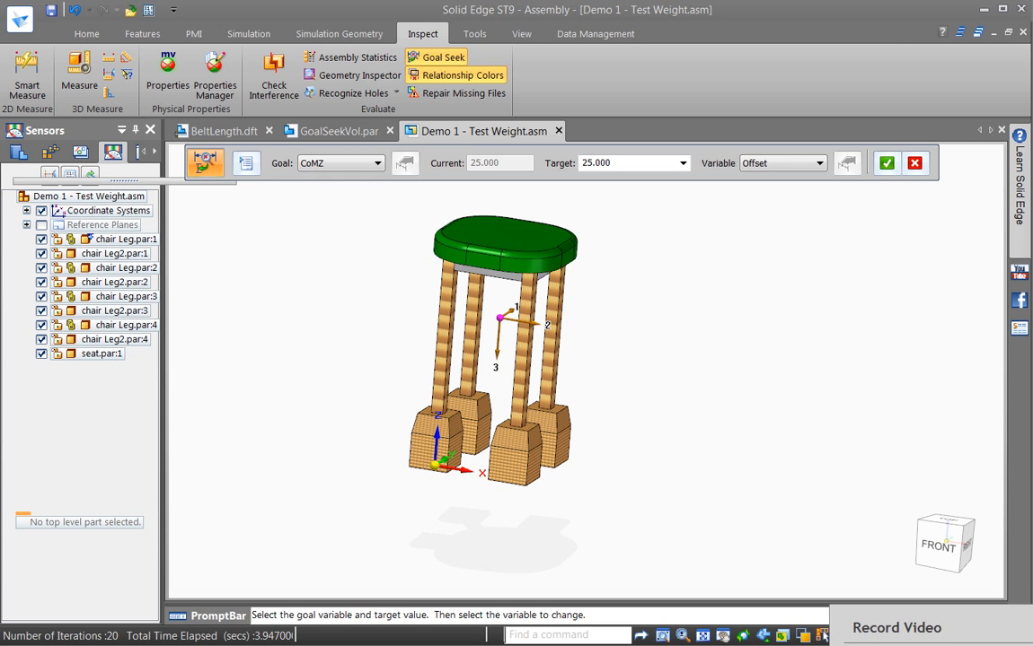